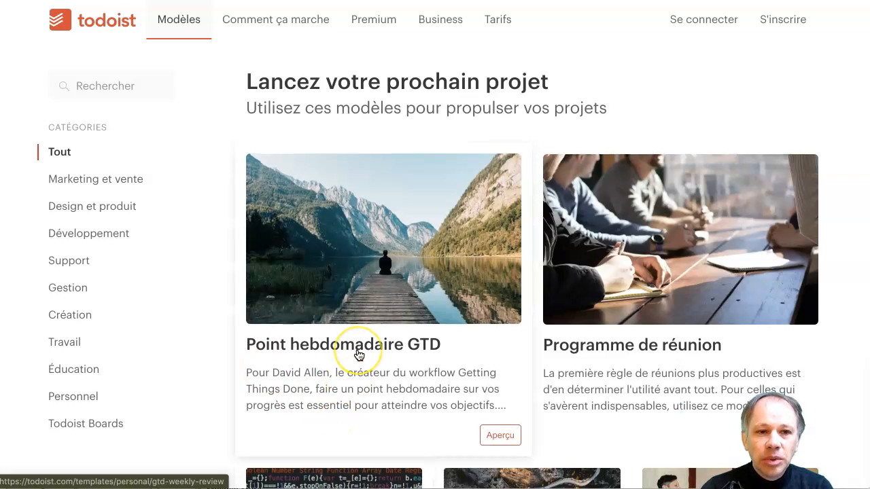
Browse the template gallery by category and open the "Écrire un livre" template under Création
scroll(359, 354, "down", 3)
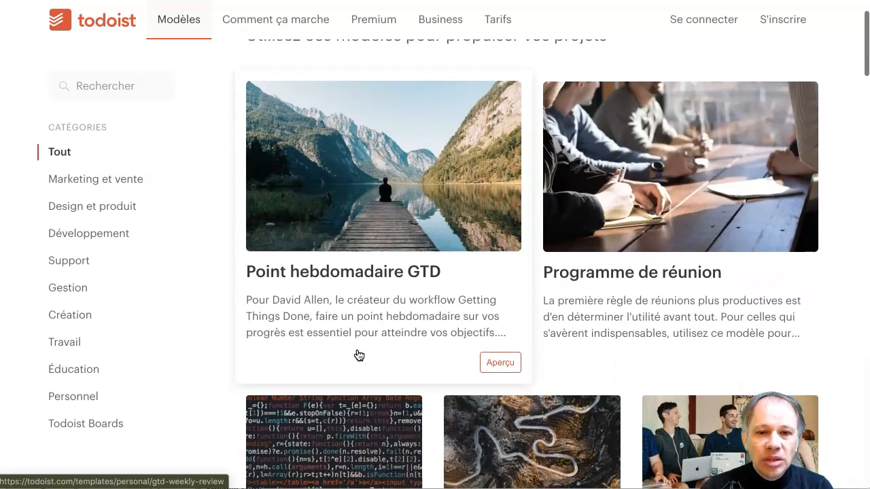
scroll(359, 354, "down", 6)
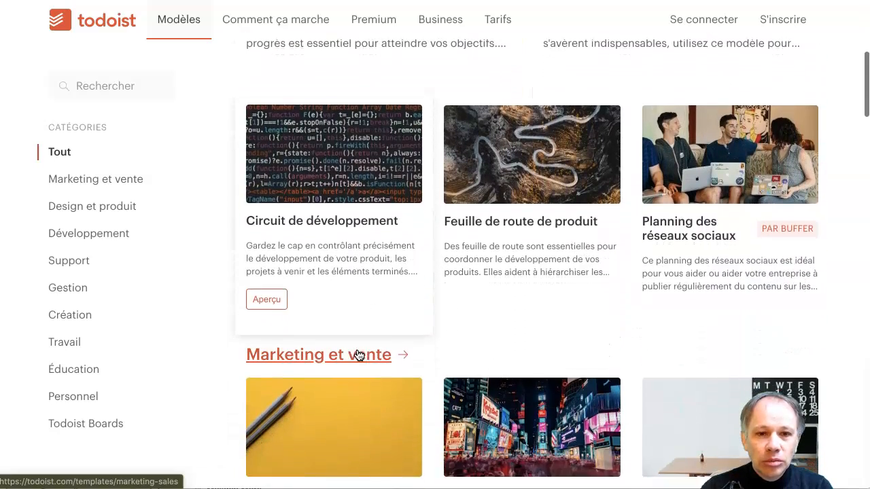
scroll(359, 354, "down", 8)
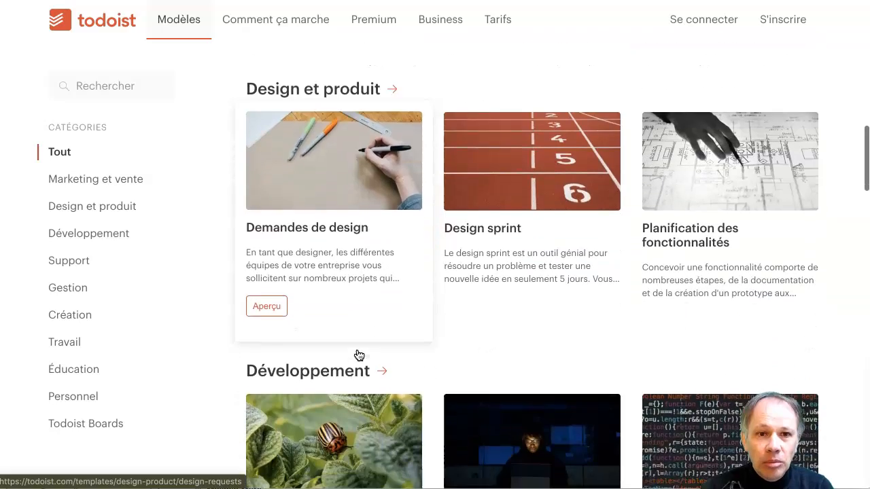
scroll(359, 354, "down", 6)
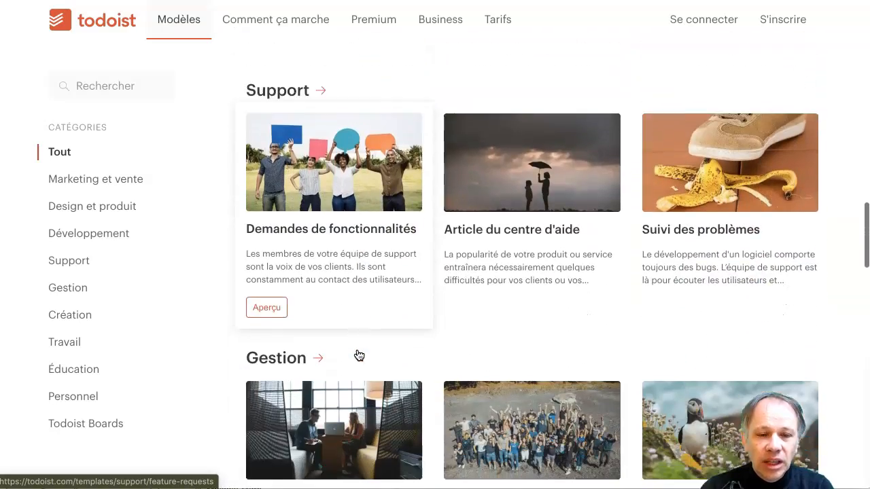
scroll(359, 354, "down", 5)
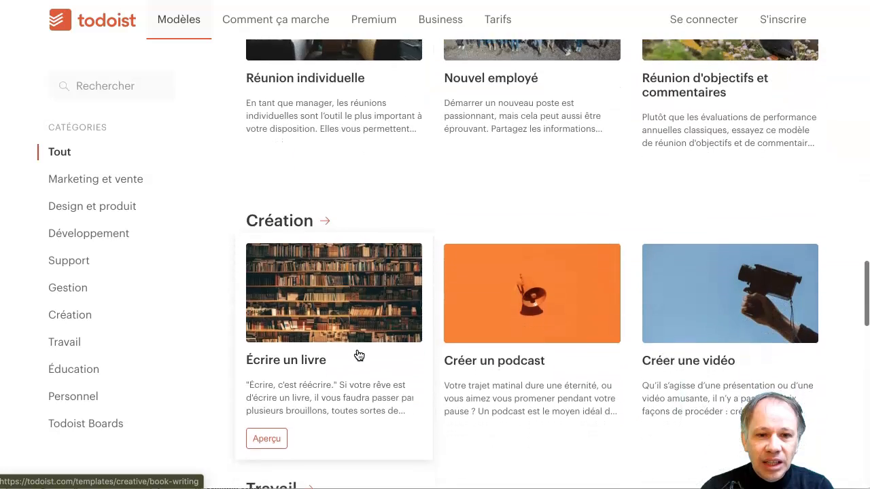
scroll(359, 354, "down", 2)
left_click(330, 217)
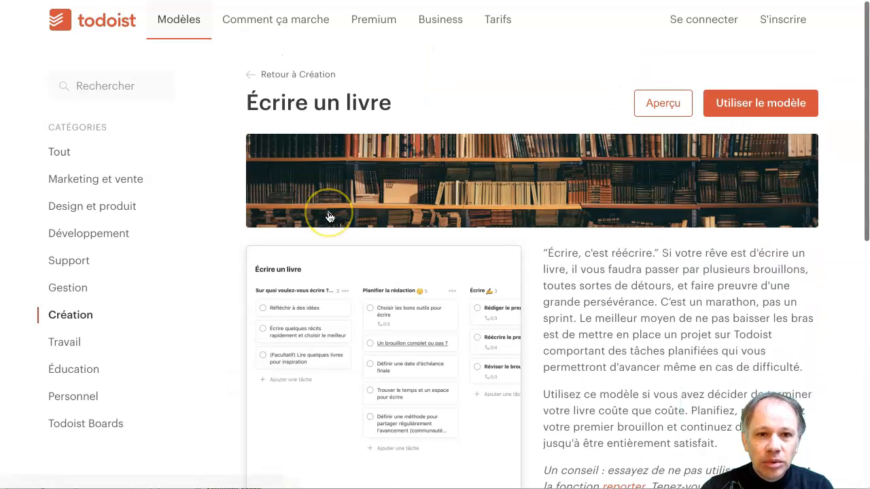
Preview the "Écrire un livre" board enlarged, close the preview and return to the Création category
scroll(333, 221, "down", 2)
left_click(355, 235)
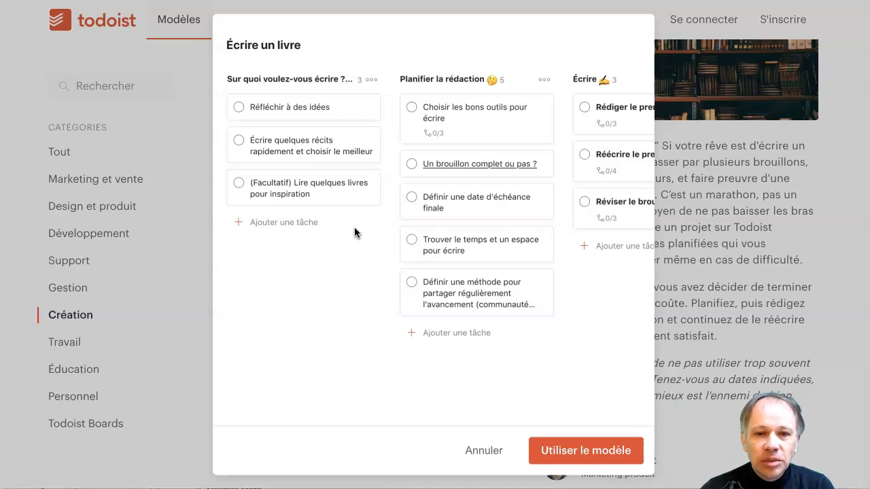
left_click(475, 453)
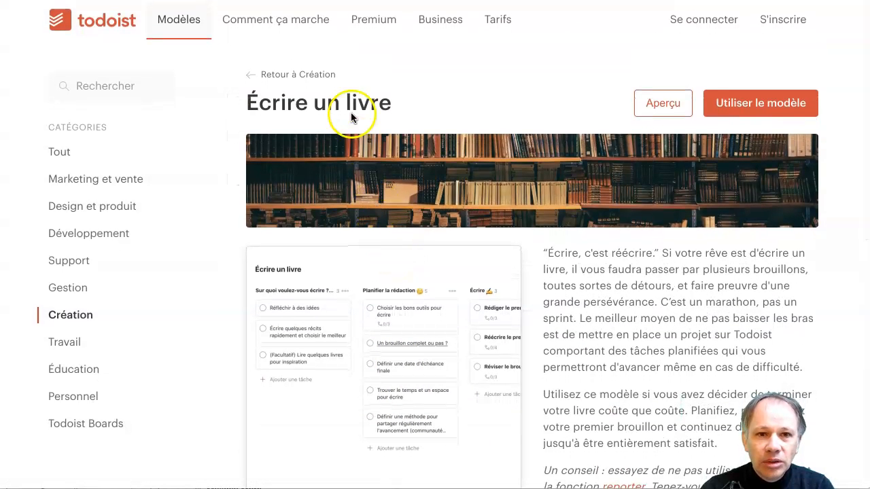
left_click(314, 74)
scroll(314, 208, "down", 1)
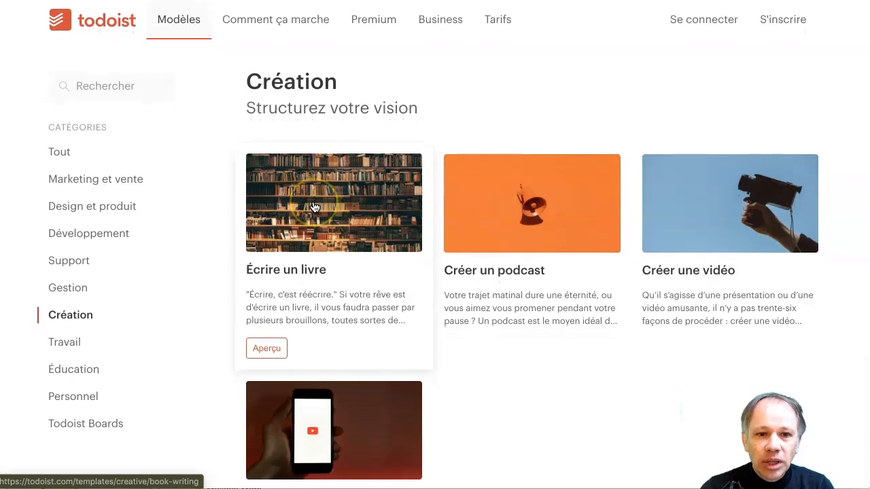
Open the "Planification d'événement" template in the Marketing et vente category
left_click(81, 189)
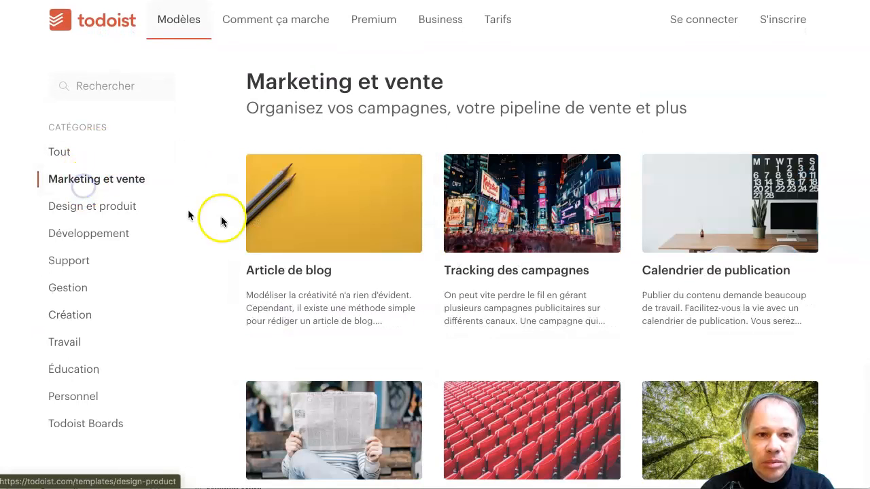
scroll(373, 212, "down", 1)
scroll(373, 212, "down", 1)
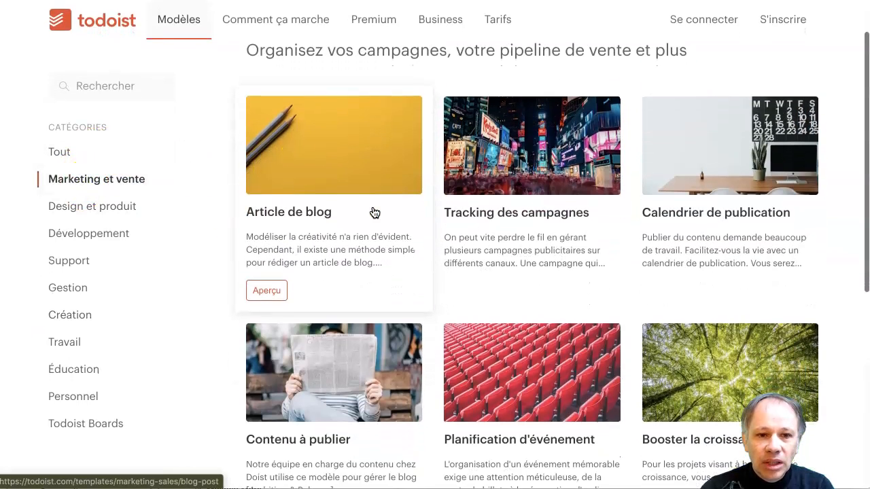
left_click(496, 367)
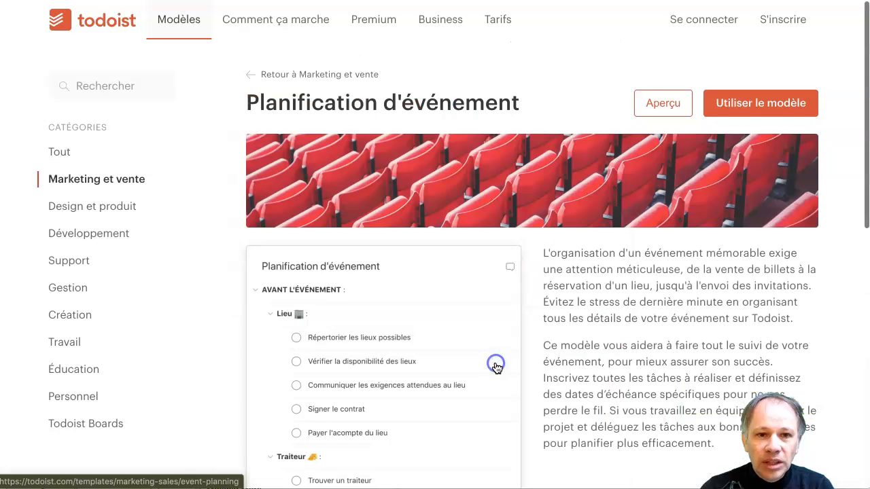
Open the enlarged preview of the "Planification d'événement" template and look through its task list, including the Lieu and Traiteur sections
scroll(381, 322, "down", 3)
left_click(381, 261)
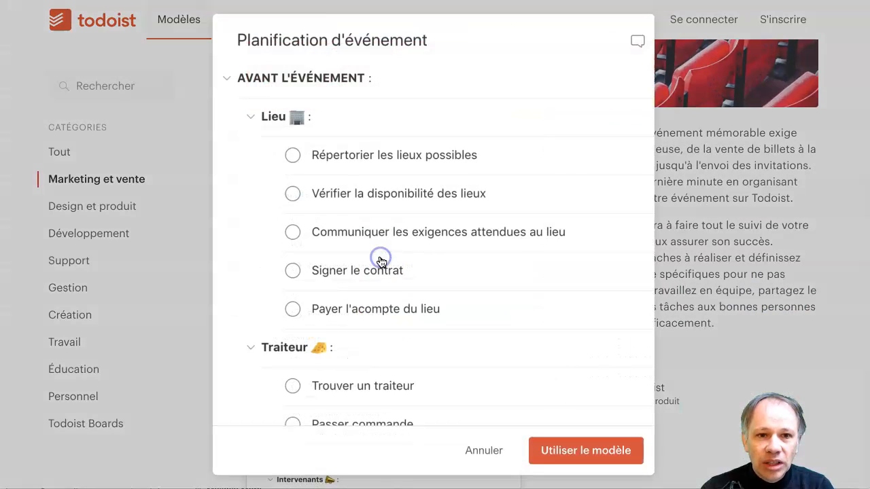
scroll(321, 245, "down", 3)
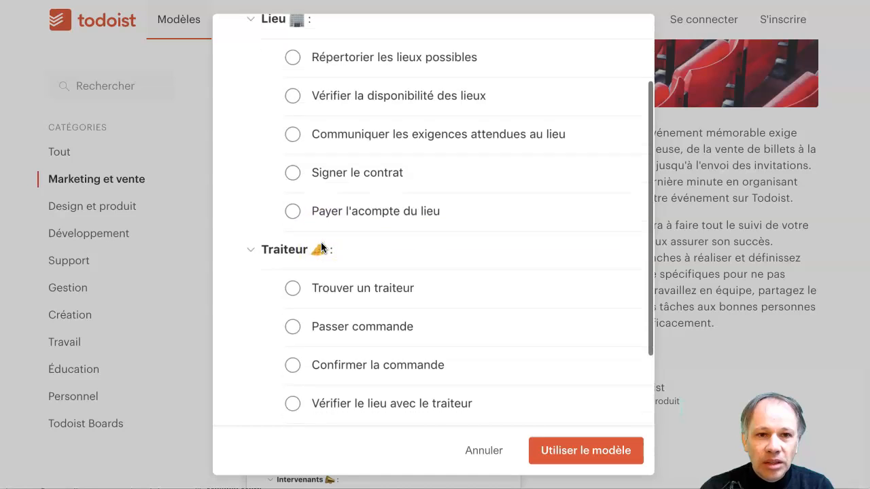
scroll(323, 247, "down", 3)
scroll(322, 247, "up", 5)
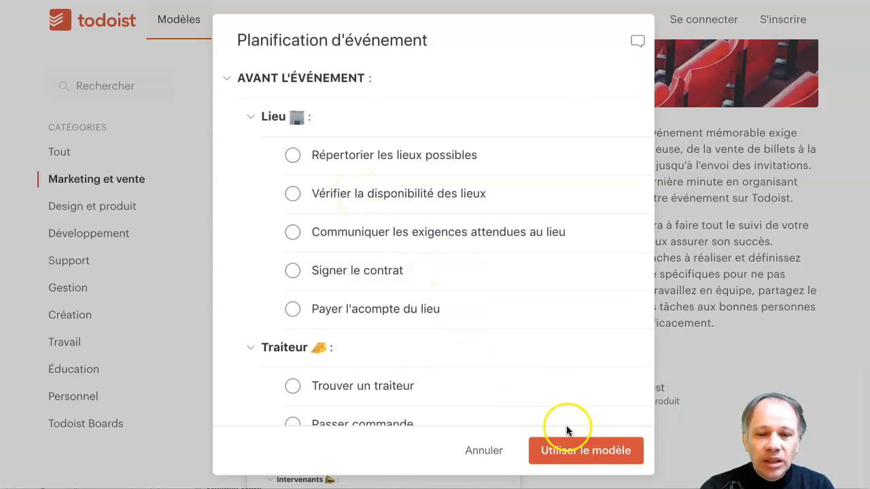
left_click(575, 453)
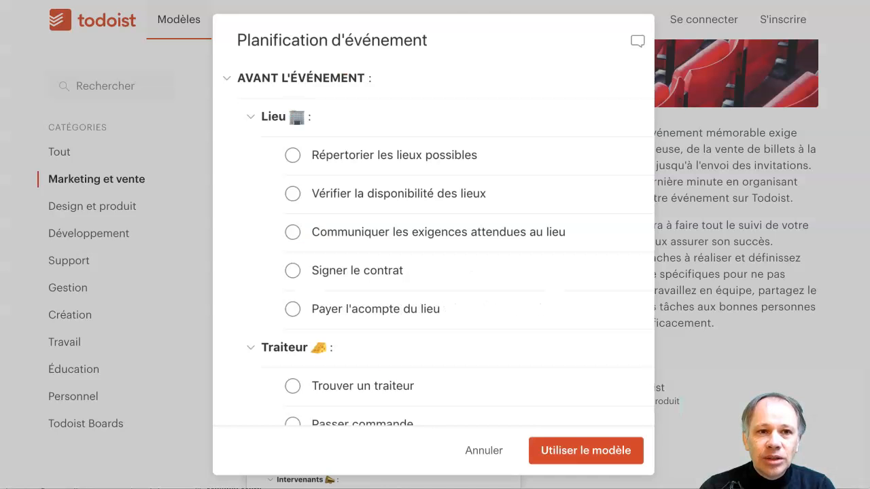
Switch to the help article "Importer ou exporter des modèles de projets" and read the plan availability and template creation instructions
left_click(165, 146)
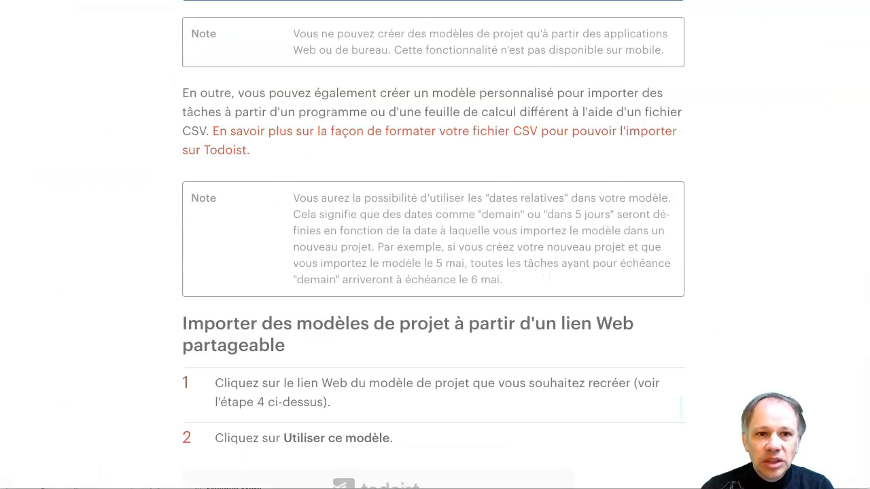
left_click(273, 168)
scroll(274, 169, "down", 1)
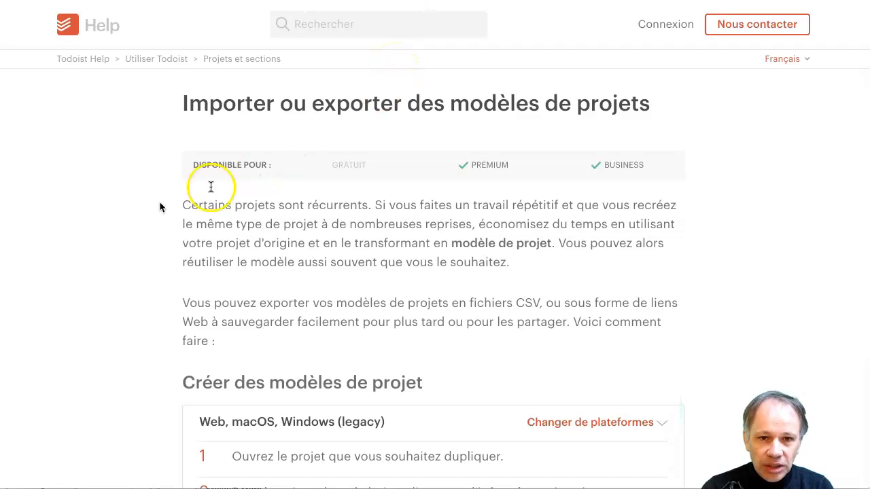
scroll(116, 211, "down", 2)
scroll(116, 211, "down", 3)
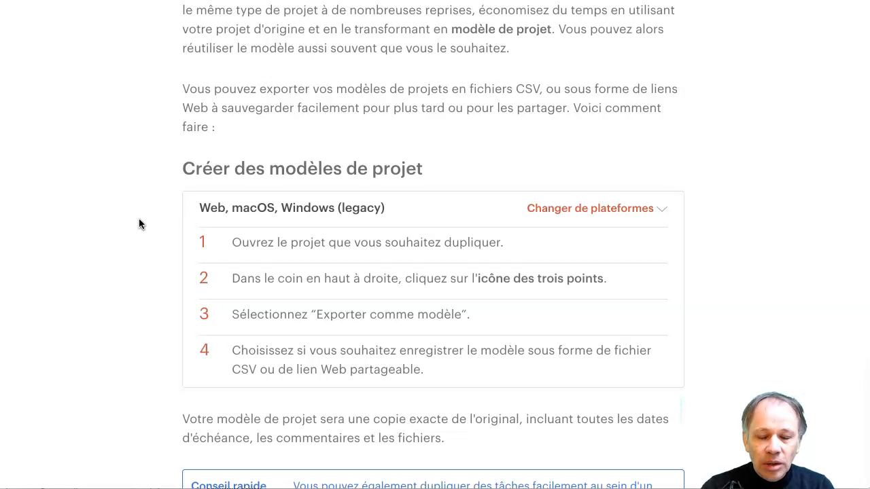
scroll(138, 219, "up", 4)
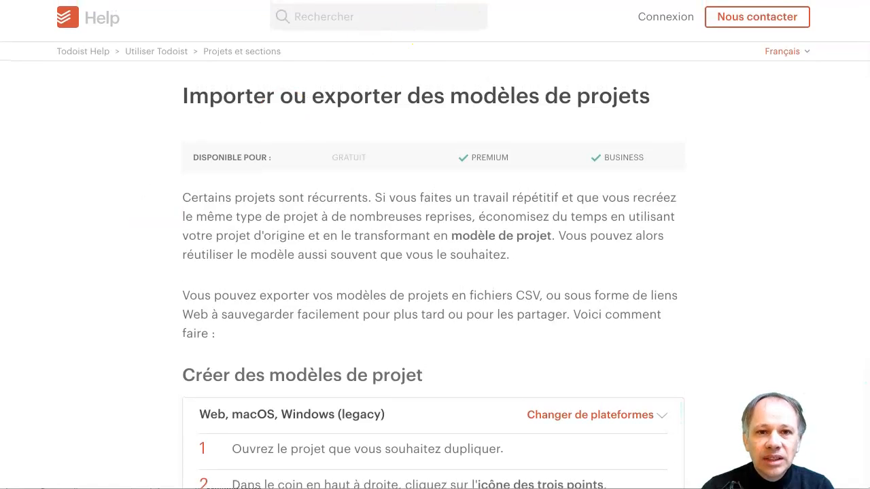
Switch to the Todoist pricing page and compare the Gratuit, Premium and Business plans down to the project templates row
left_click(435, 0)
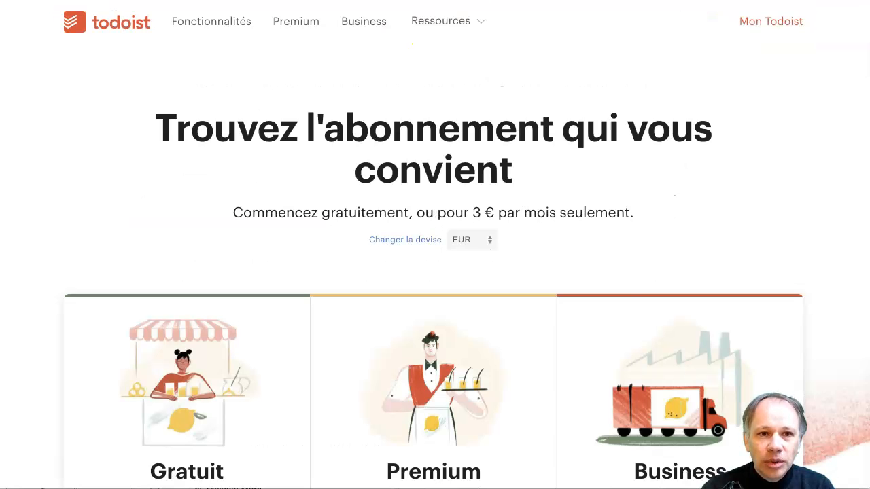
scroll(249, 197, "down", 5)
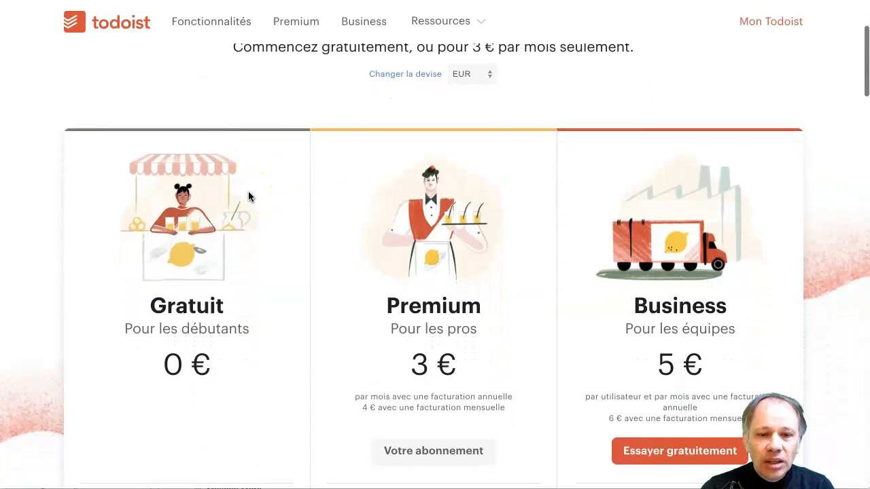
scroll(248, 192, "down", 1)
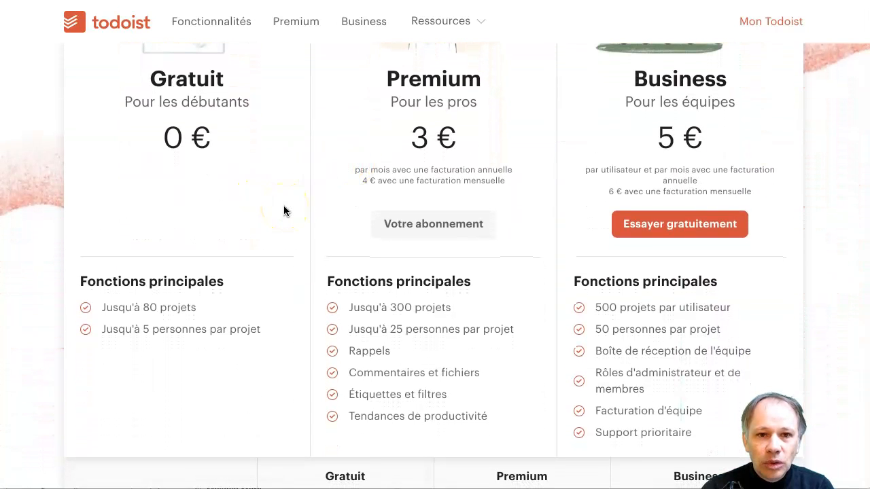
scroll(284, 211, "up", 1)
scroll(284, 211, "down", 2)
scroll(284, 210, "down", 1)
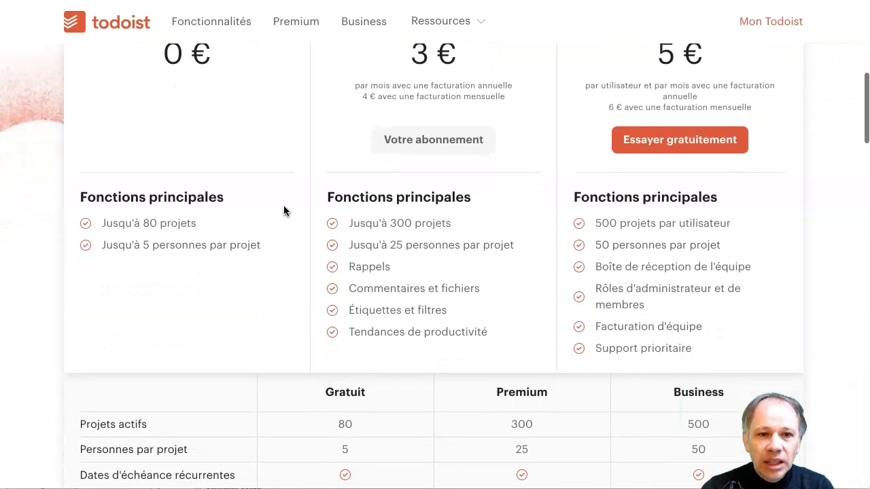
scroll(280, 294, "down", 1)
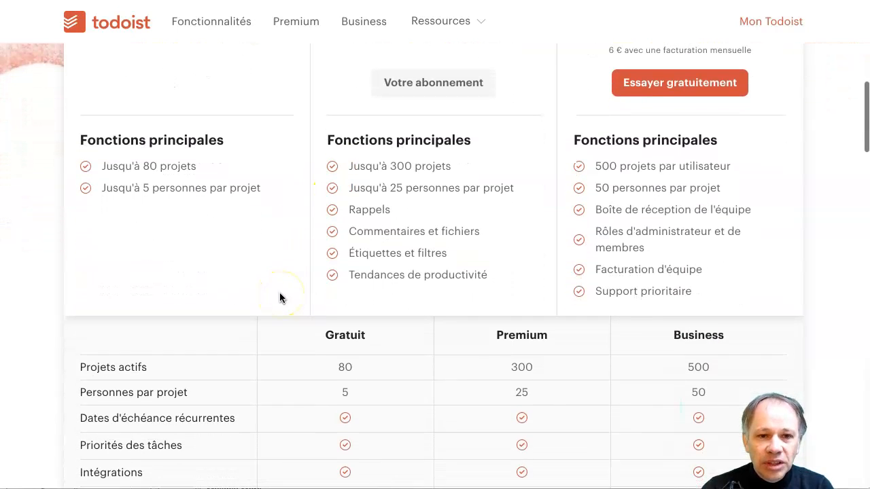
scroll(279, 294, "down", 1)
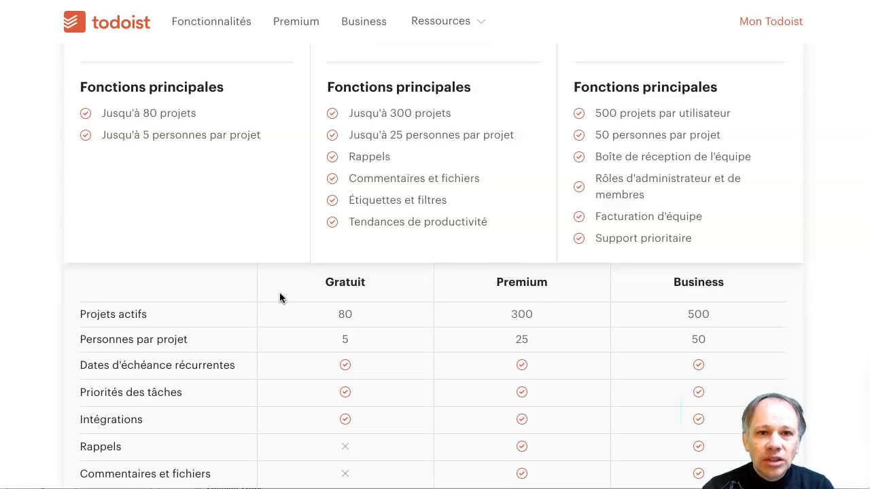
scroll(279, 297, "down", 3)
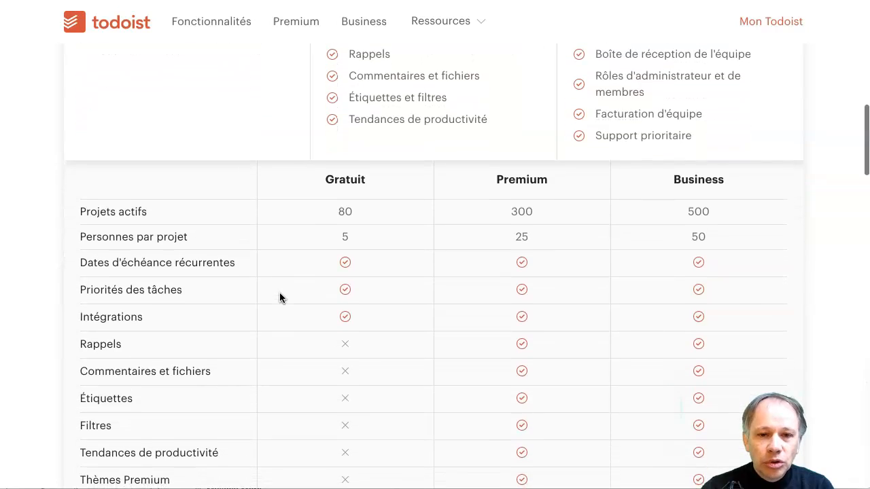
scroll(280, 289, "down", 2)
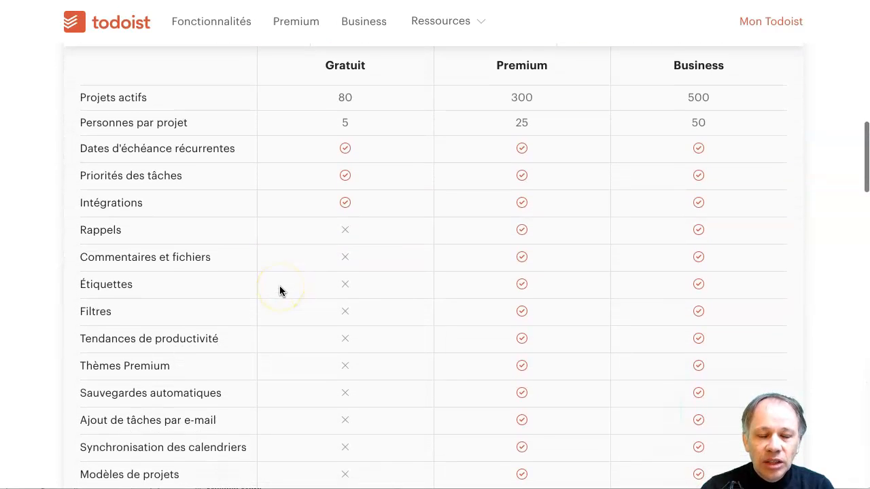
left_click(330, 178)
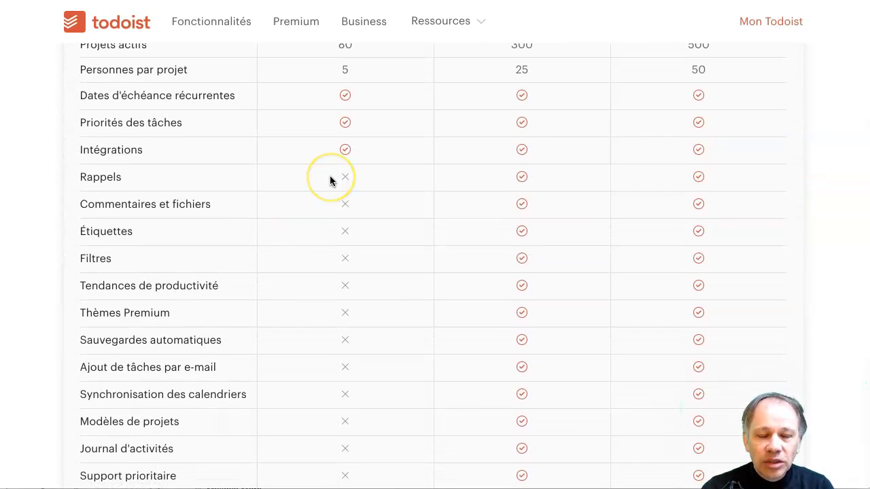
Switch to the "Test import CSV" project and look over its options for importing from or exporting as a template
left_click(304, 22)
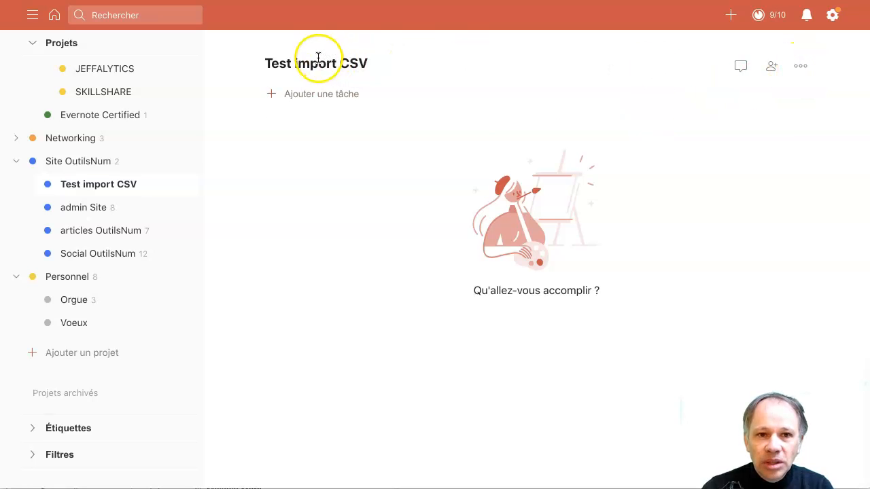
left_click(802, 71)
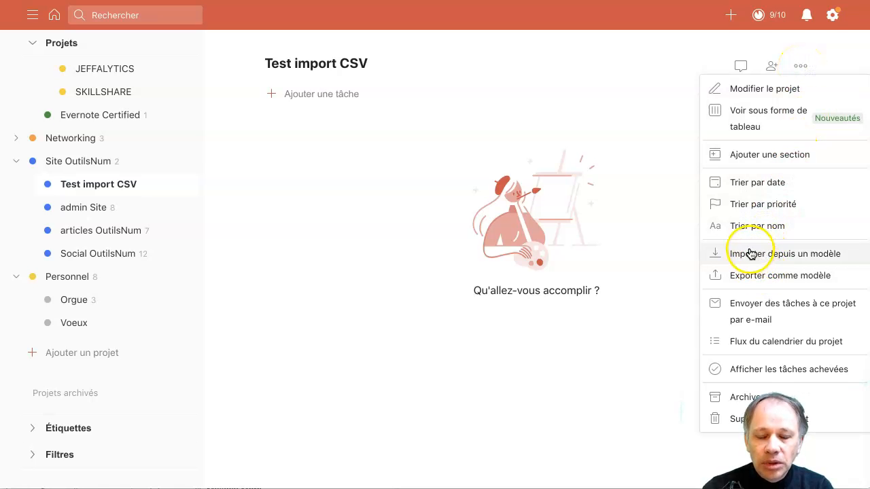
left_click(584, 229)
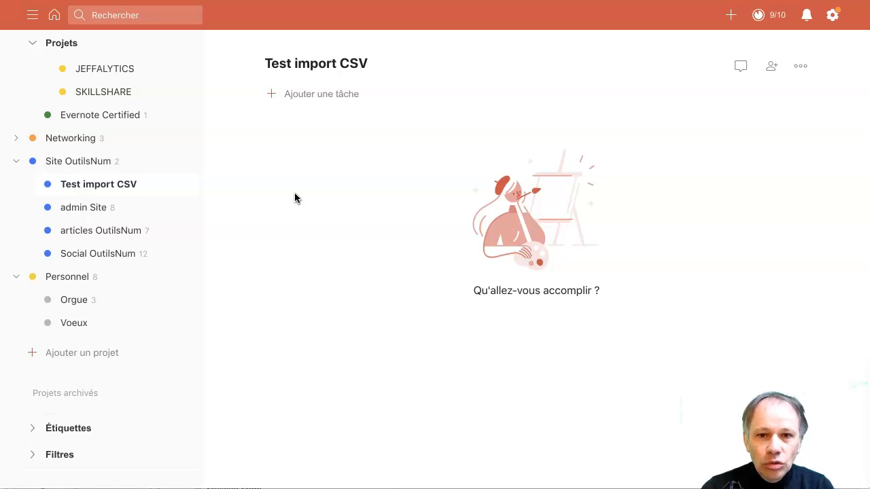
Preview the "Modèle Taches Todoist - Modèle date absolue.csv" file, close it and switch to the "Modèle Taches Todoist" spreadsheet in Google Sheets
left_click(413, 20)
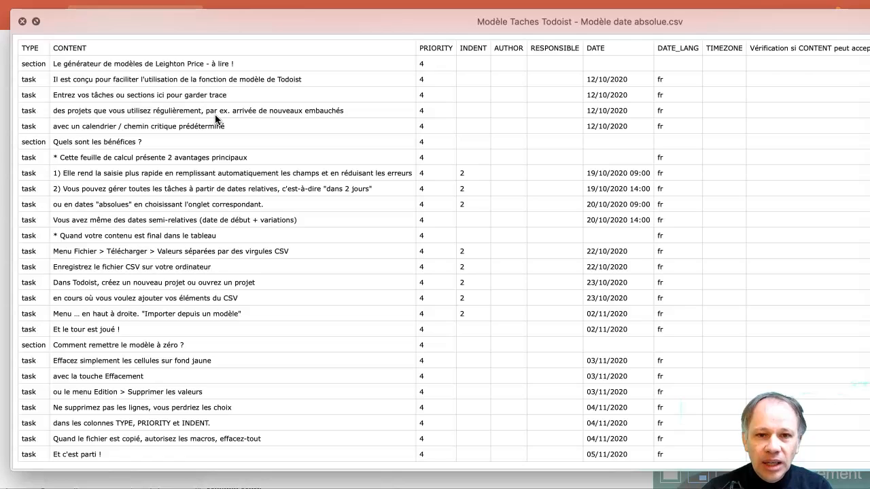
key("Escape")
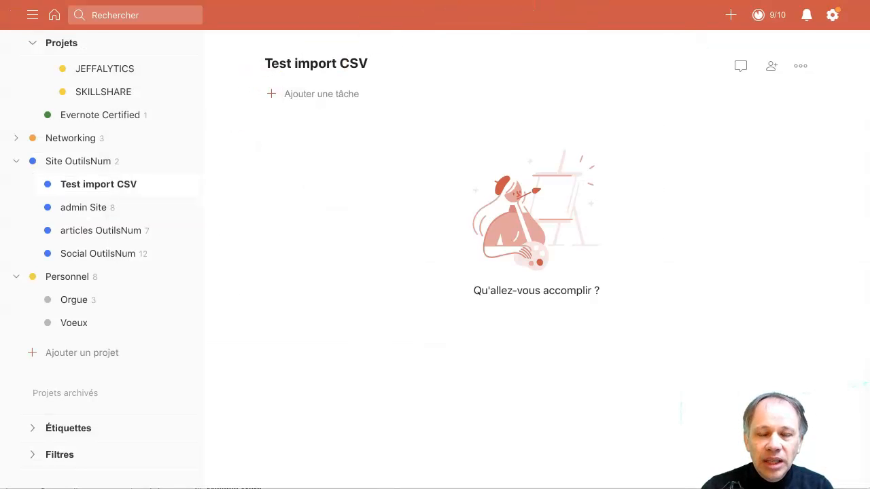
key("ctrl+Tab")
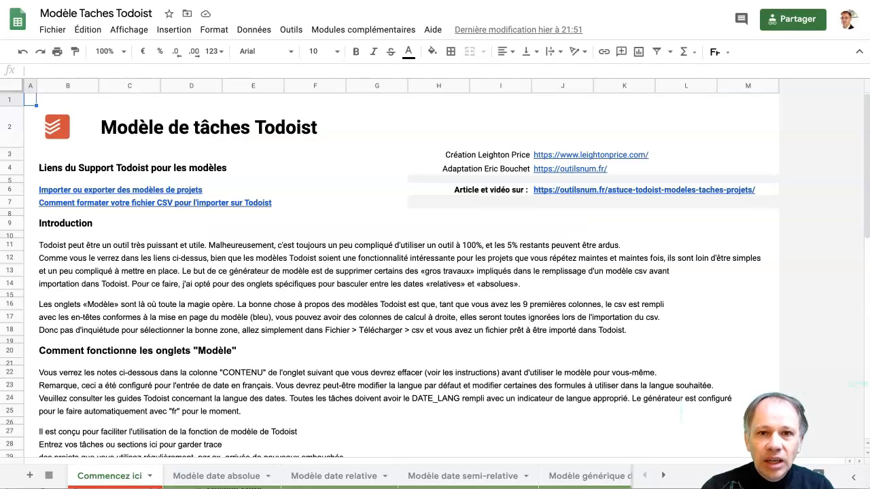
left_click(466, 142)
left_click(690, 155)
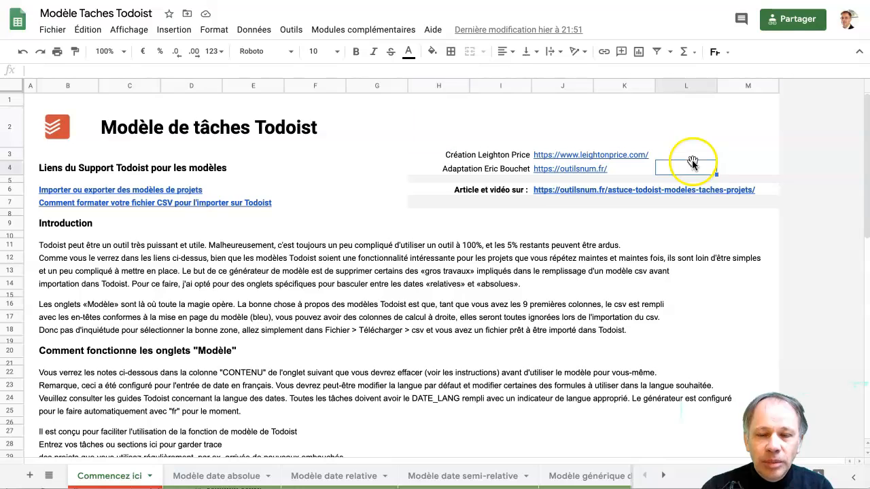
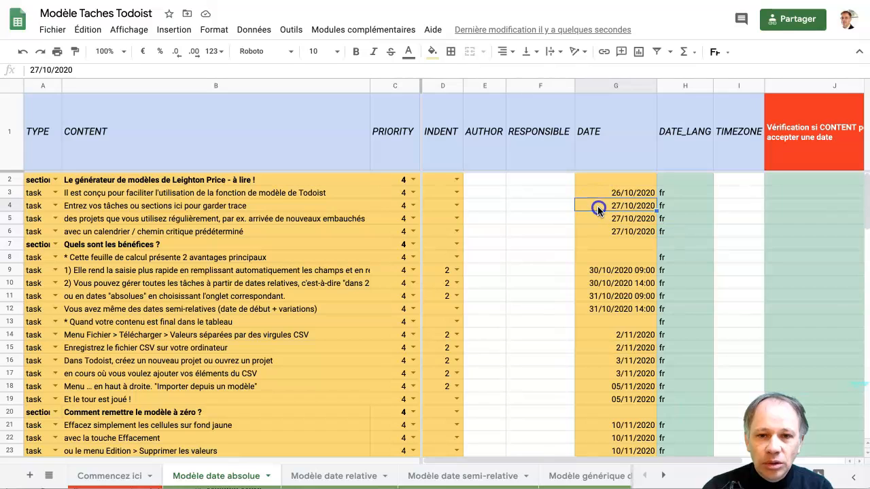
Set the first task's date in G3 to 27/10/2020 on the "Modèle date absolue" sheet
key("Up")
type("27/10/2020")
key("Return")
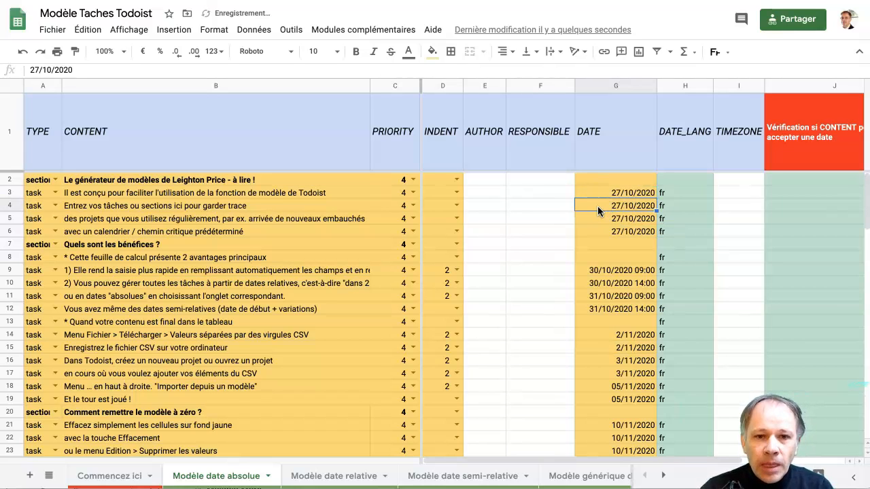
key("Down")
key("Down")
key("Up")
key("Up")
key("Up")
key("Down")
key("Down")
Set the first task's date in G3 to 26/10/2020
key("Up")
key("Up")
type("26/10")
key("Return")
key("Up")
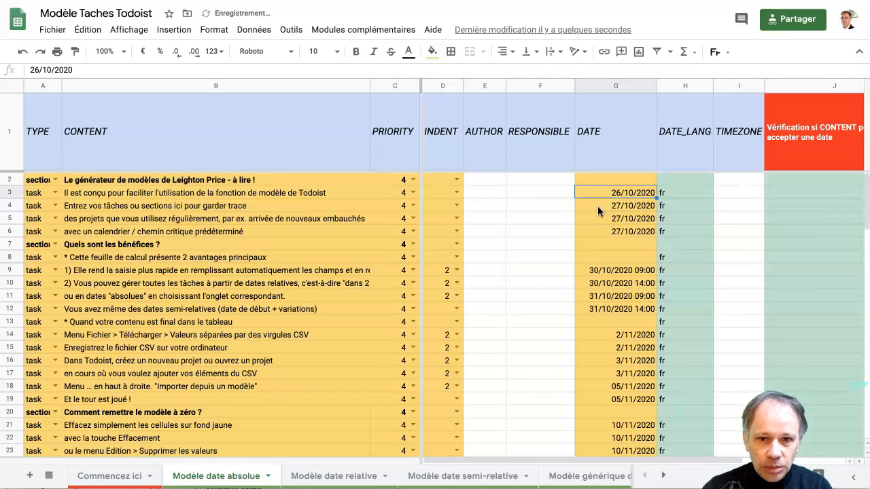
Copy the date in G3 to the three following tasks in G4:G6
key("ctrl+c")
key("Down")
key("shift+Down")
key("shift+Down")
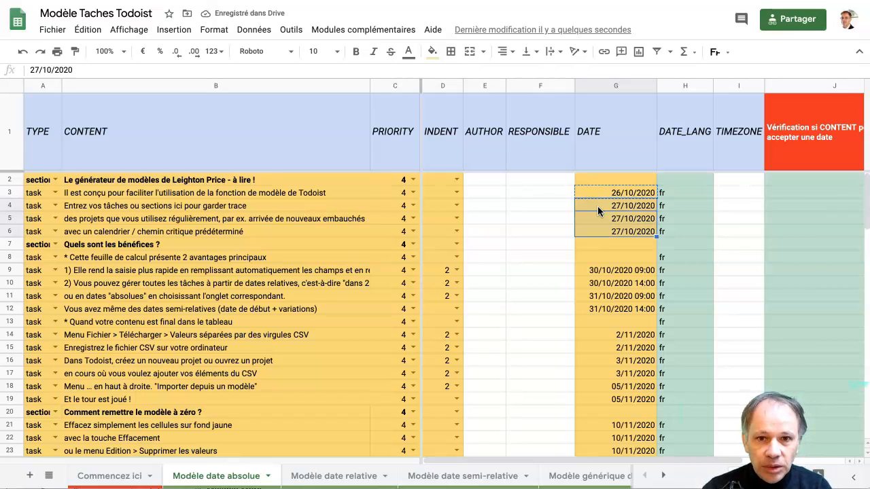
key("ctrl+v")
key("Down")
key("Up")
key("Up")
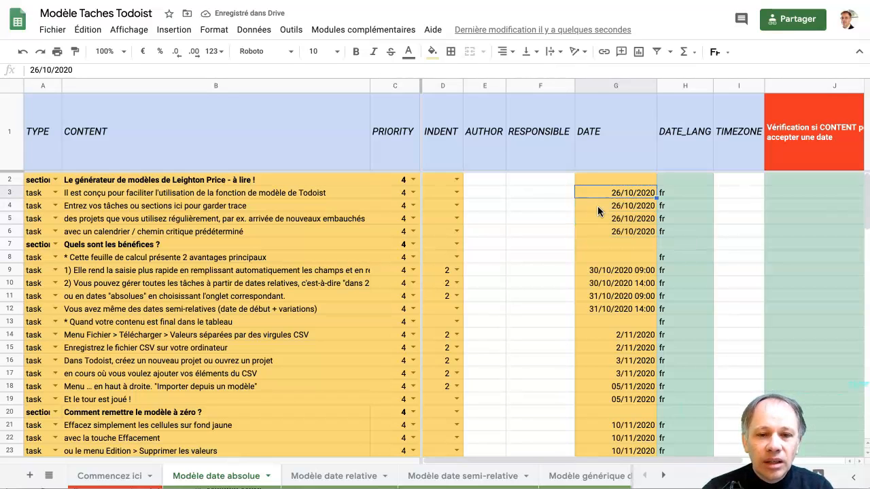
Read through the CONTENT column entries from row 5 to row 13
left_click(217, 219)
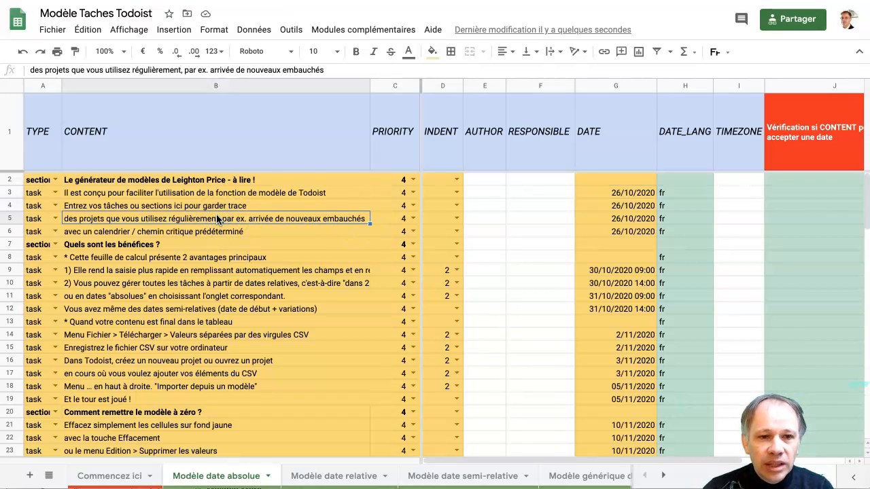
key("Down")
key("Down")
key("Down")
key("Down")
key("Down")
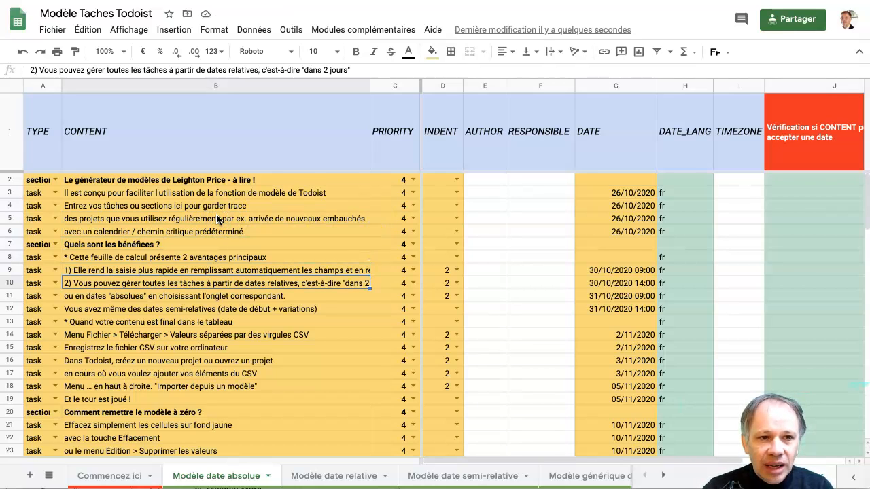
key("Up")
key("Up")
key("Up")
key("Up")
key("Up")
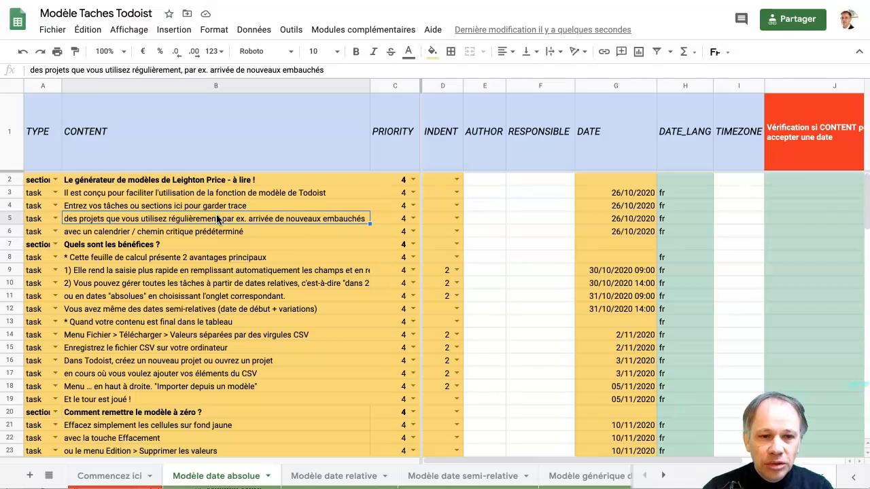
key("Down")
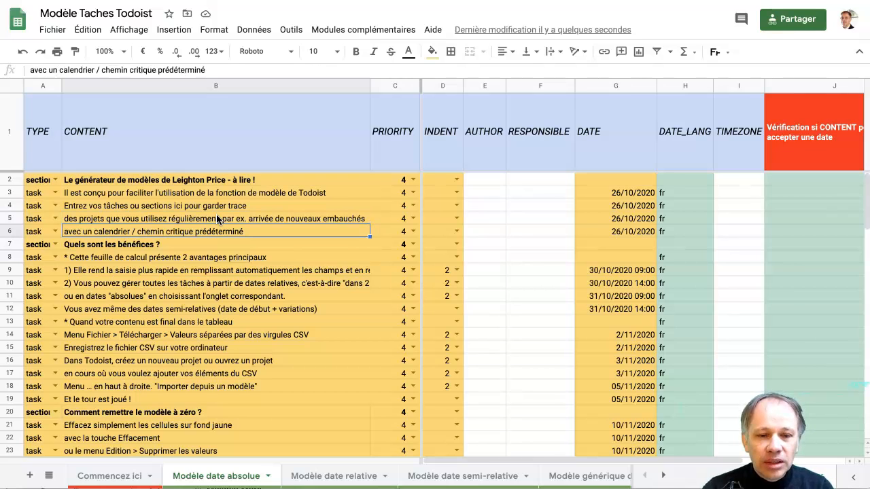
key("Down")
key("Down")
key("Down")
key("Down")
key("Down")
key("Down")
key("Down")
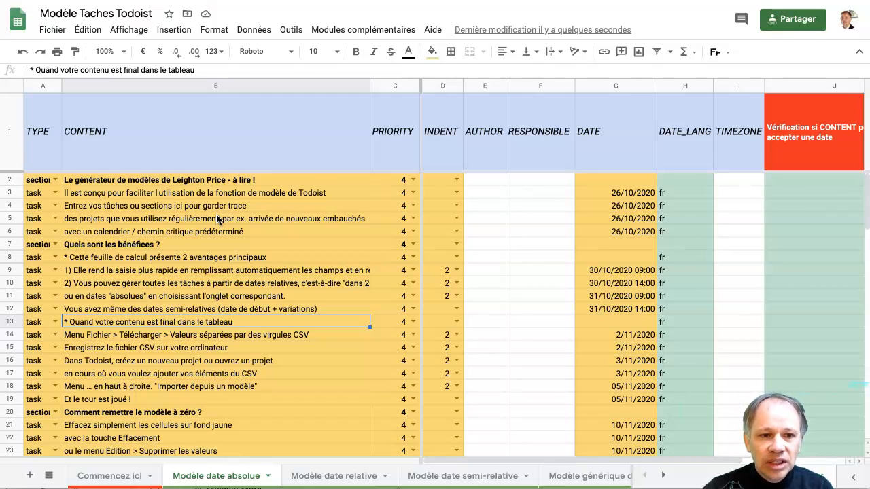
Look at the choices available in the TYPE column for the first section row without changing the value
left_click(55, 179)
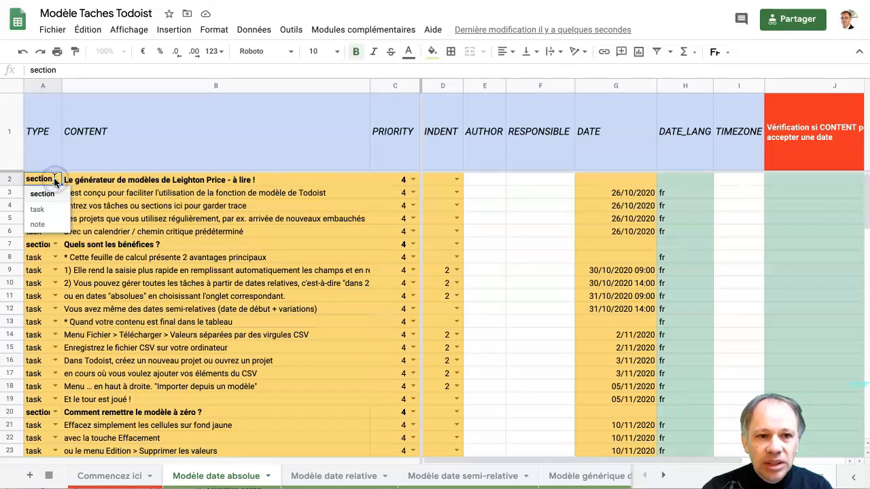
left_click(130, 206)
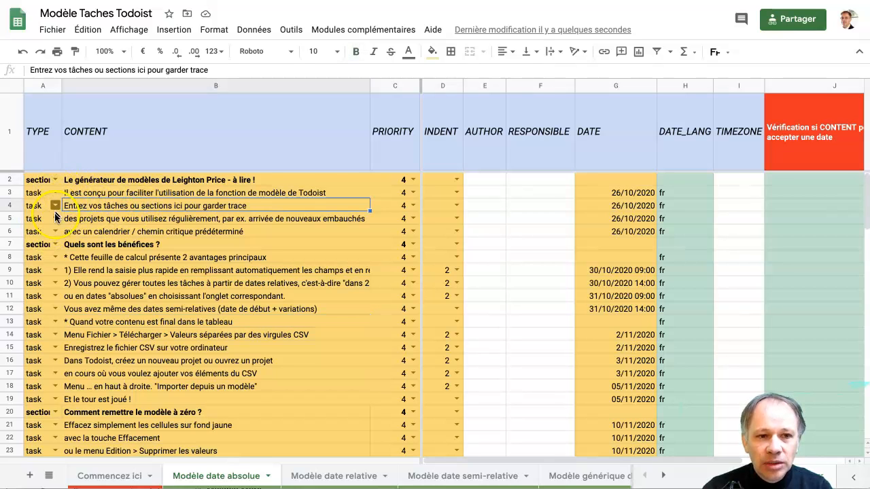
left_click(119, 234)
Examine the INDENT column and compare the section row 7 with the sub-task row 9
key("Down")
key("Down")
key("Down")
key("Right")
key("Right")
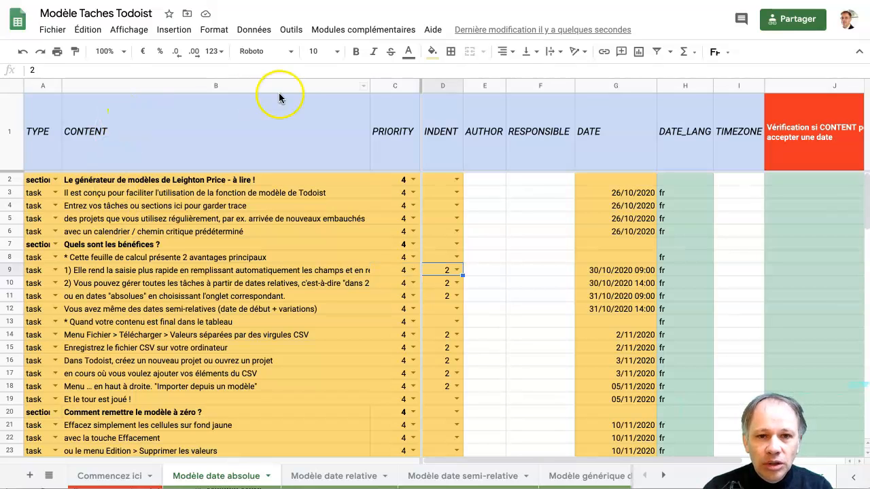
left_click(433, 85)
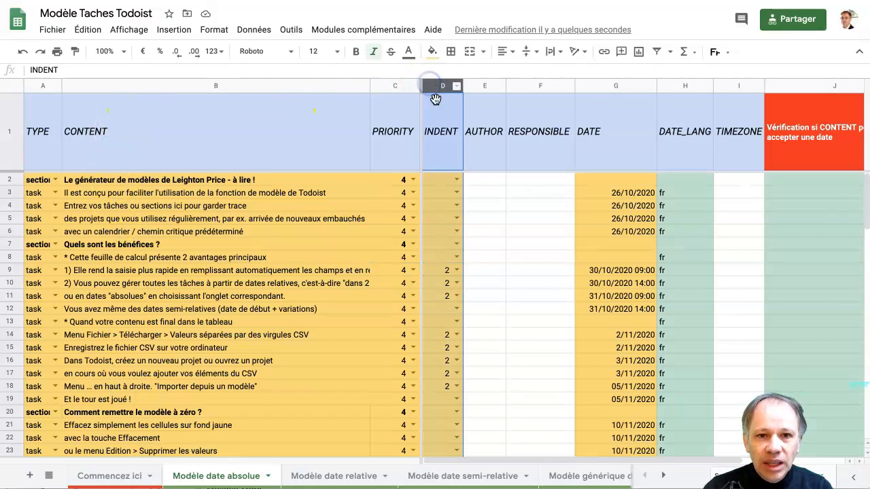
left_click(448, 244)
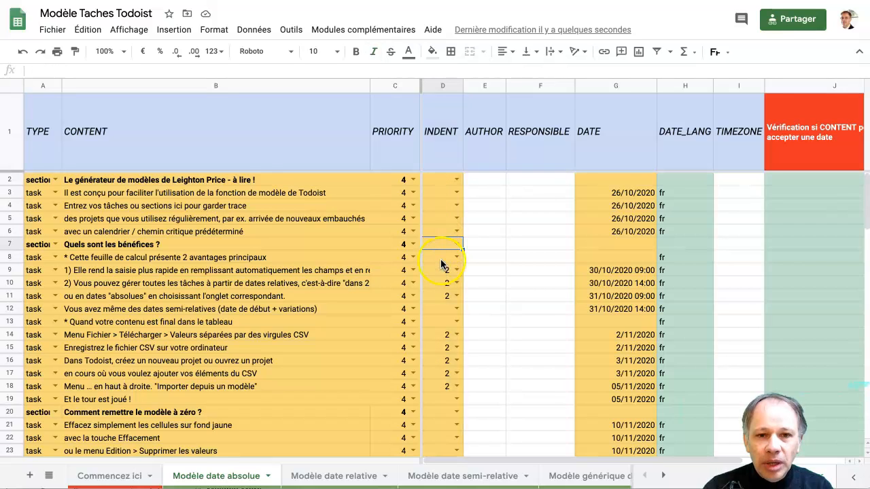
left_click(442, 269)
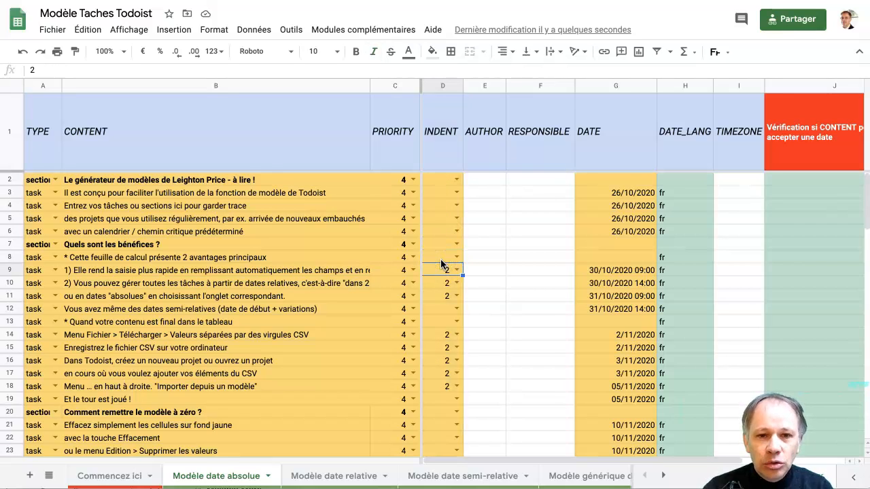
Review the indented sub-tasks in rows 9 to 11, their parent task in row 8 and the section "Quels sont les bénéfices ?"
key("Left")
key("Left")
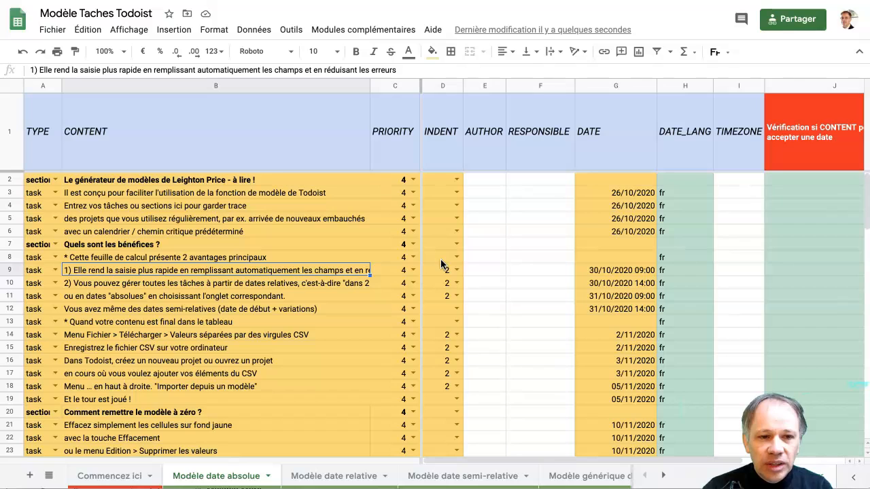
key("Down")
key("Down")
key("Up")
key("Up")
key("Down")
key("Down")
key("Up")
key("Up")
key("Up")
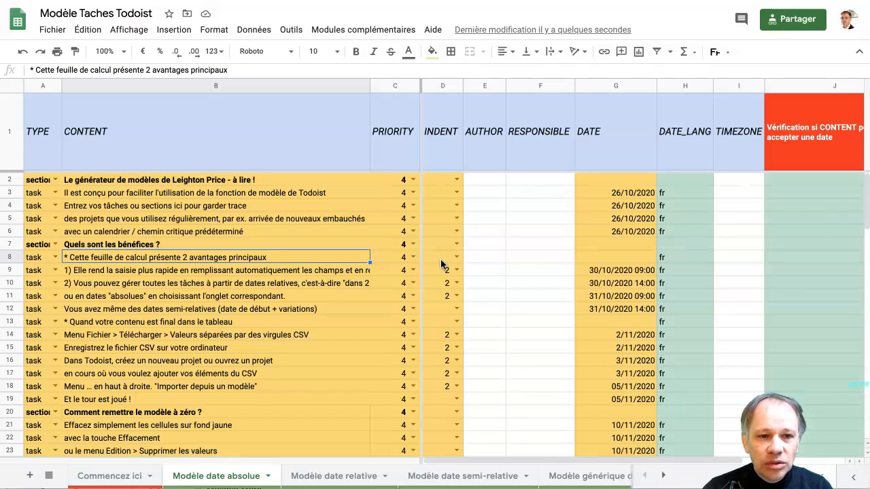
left_click(95, 258)
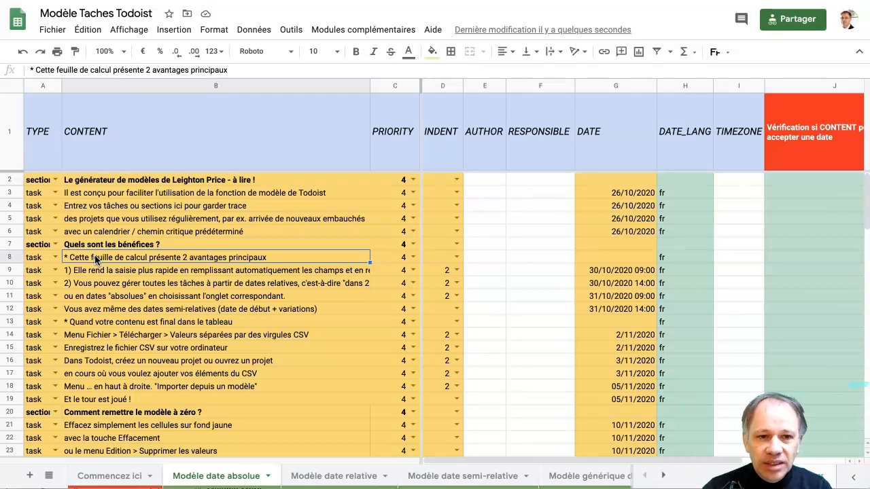
key("Up")
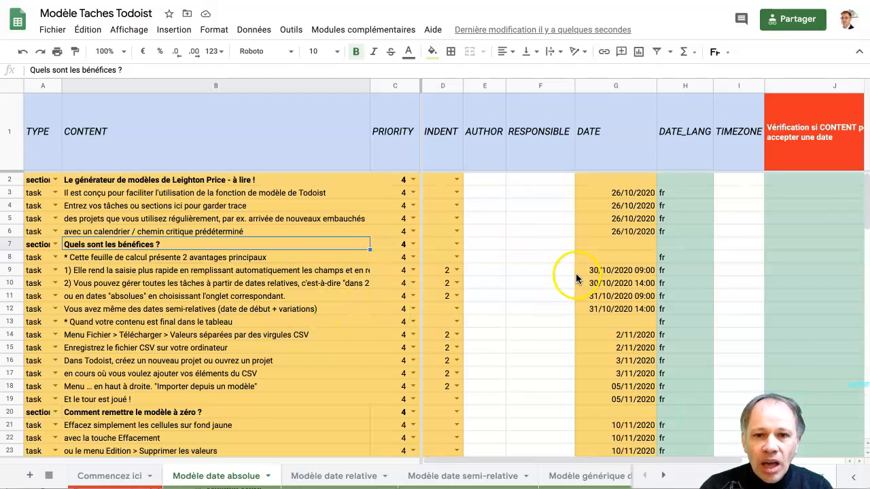
Examine the DATE column from row 5 to row 13, including the entries with times, and glance at the rows below
left_click(626, 220)
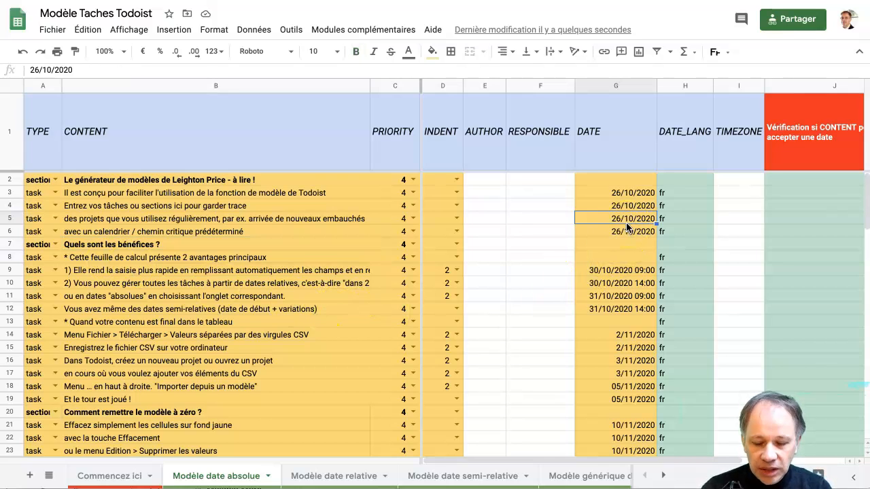
key("Down")
key("Down")
key("Down")
key("Down")
key("Down")
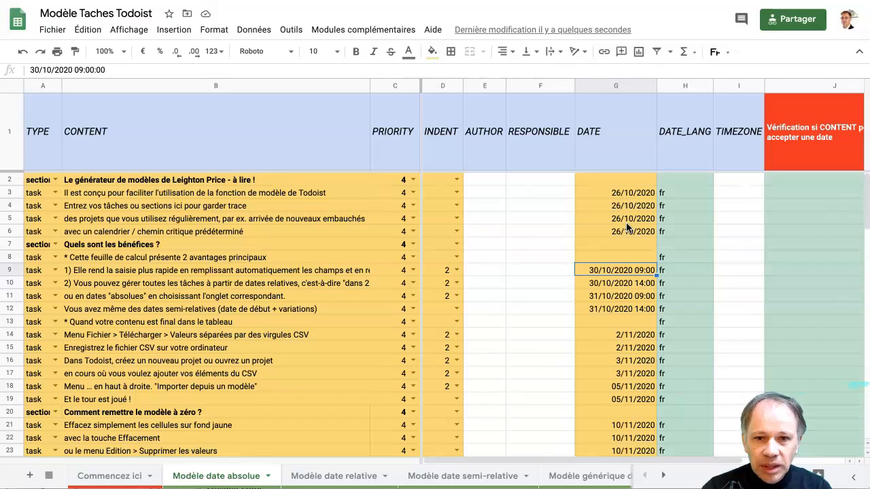
key("Down")
key("Down")
key("Down")
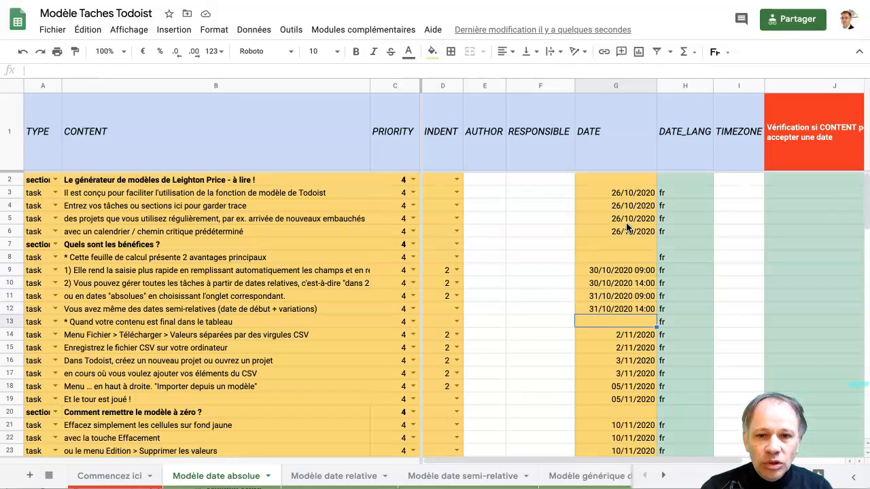
key("Page_Down")
key("Page_Up")
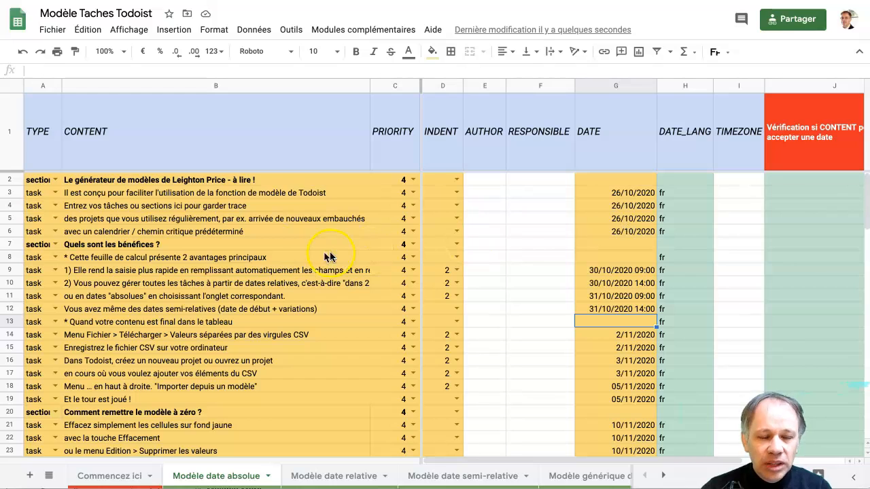
Download the active "Modèle date absolue" sheet as a comma-separated values (.csv) file
left_click(52, 29)
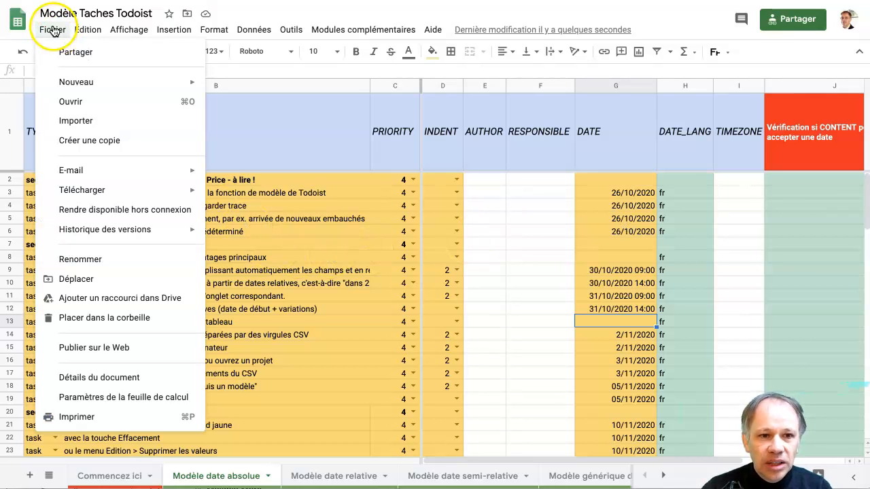
mouse_move(95, 197)
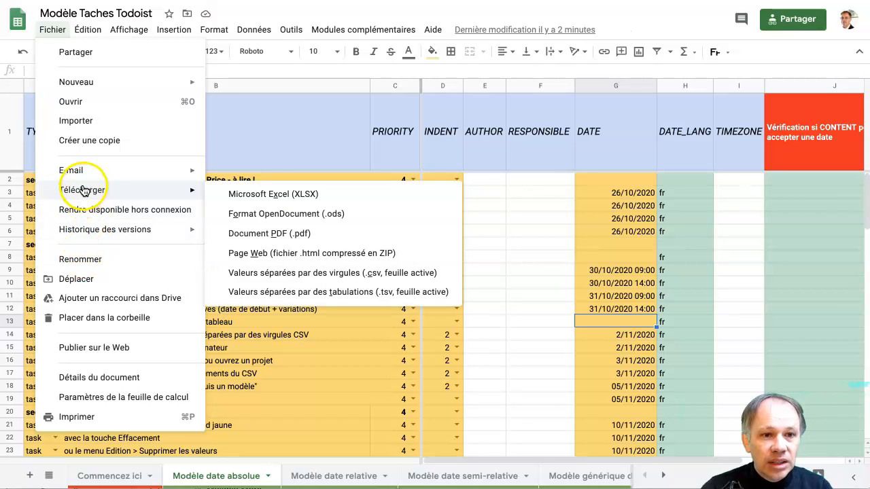
left_click(270, 275)
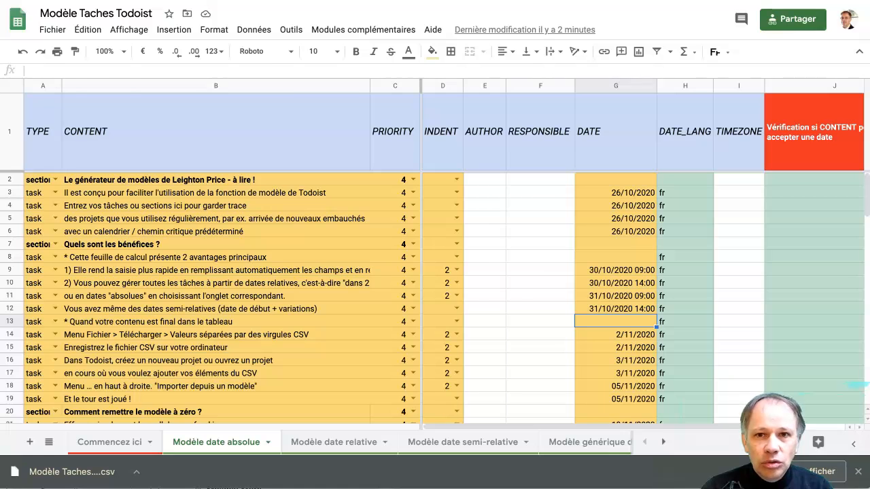
Switch to the "Test import CSV" project in Todoist and import the downloaded CSV file as a template
key("ctrl+Tab")
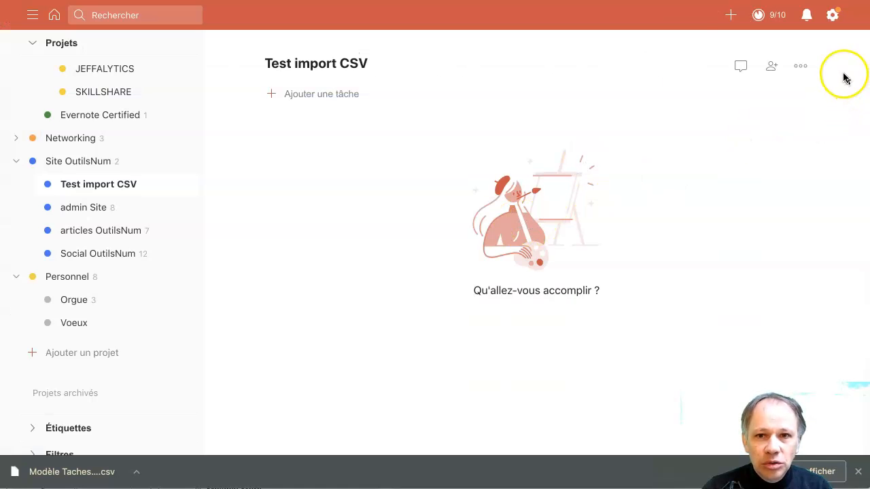
left_click(800, 66)
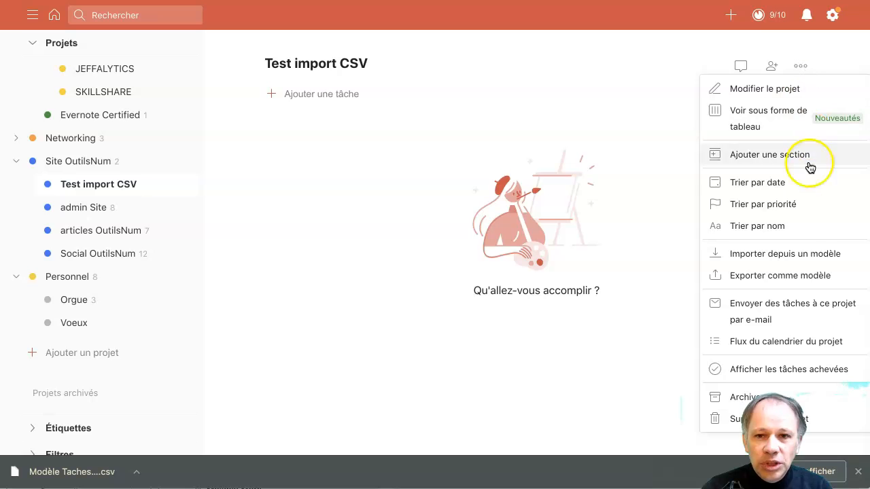
left_click(757, 254)
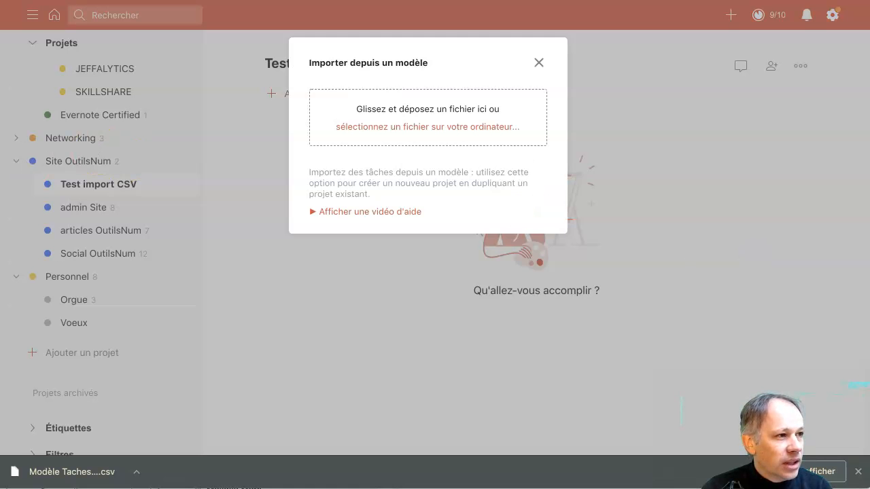
left_click_drag(7, 157, 427, 153)
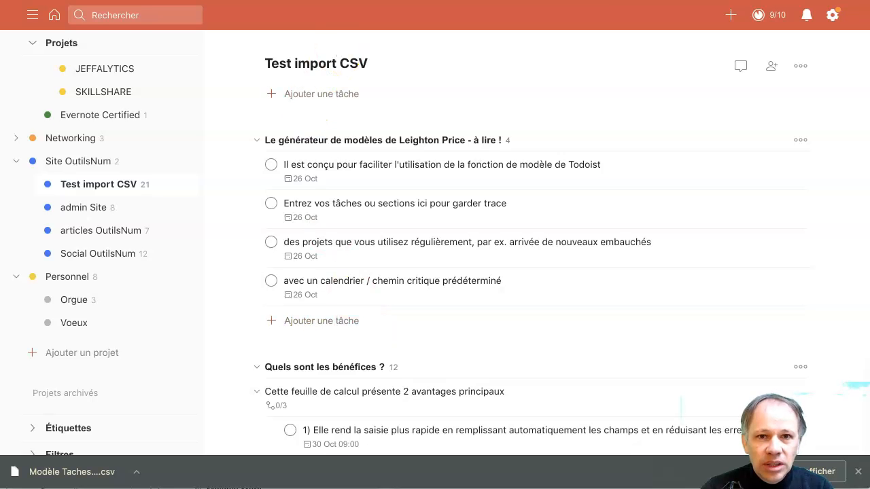
Return to the "Modèle Taches Todoist" spreadsheet and look over the task rows down to row 27
key("ctrl+Tab")
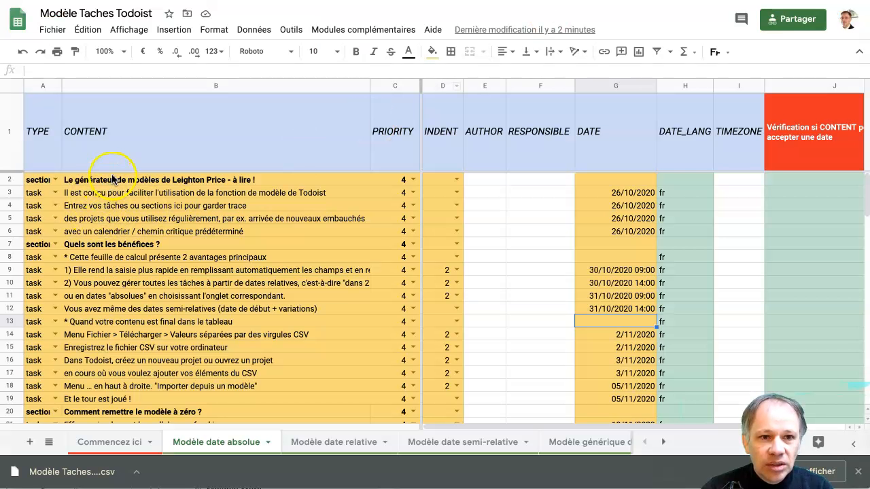
scroll(109, 309, "down", 2)
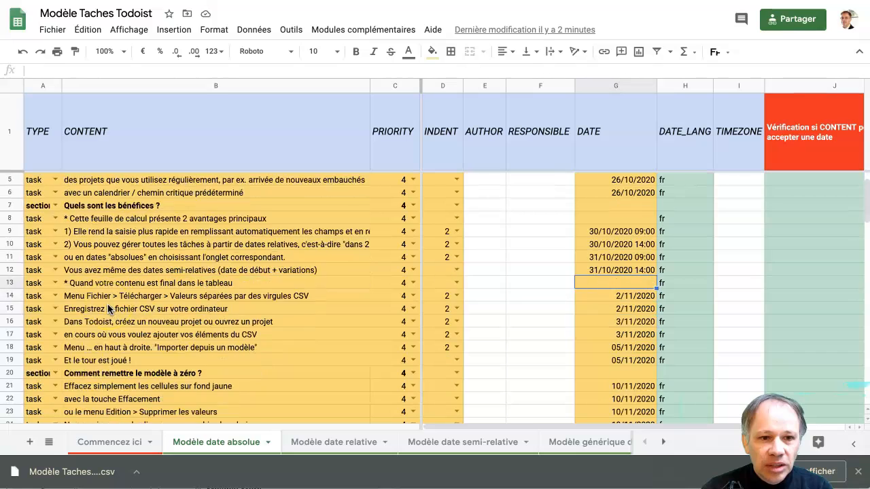
scroll(109, 310, "down", 2)
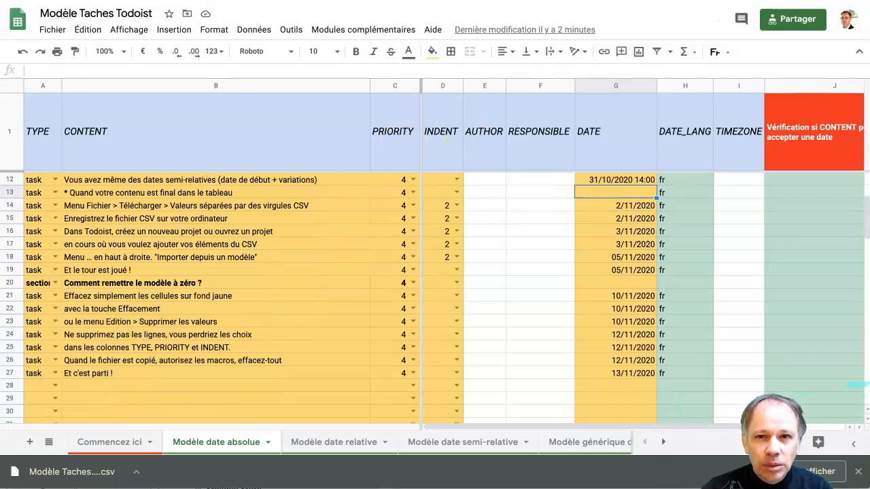
Review the imported tasks in Todoist's "Test import CSV" project, then return to the first rows of the "Modèle date absolue" sheet
key("ctrl+Tab")
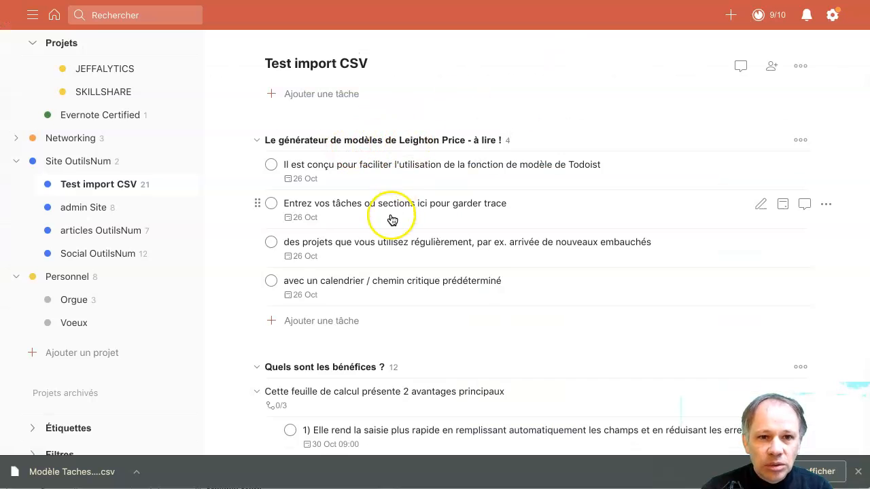
scroll(388, 217, "down", 3)
scroll(369, 252, "down", 9)
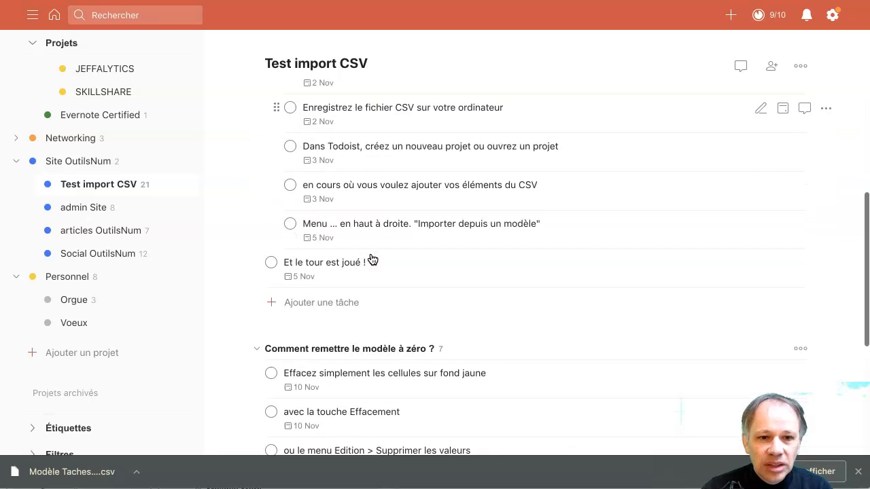
scroll(311, 279, "up", 12)
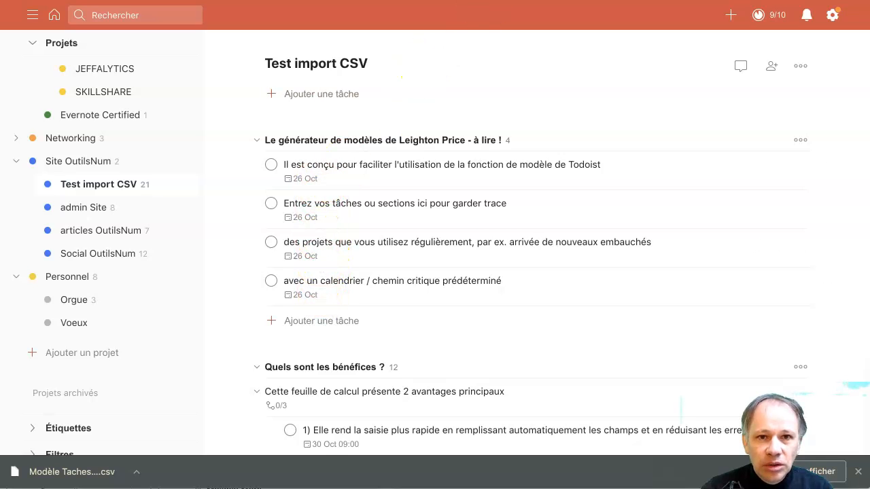
key("ctrl+shift+Tab")
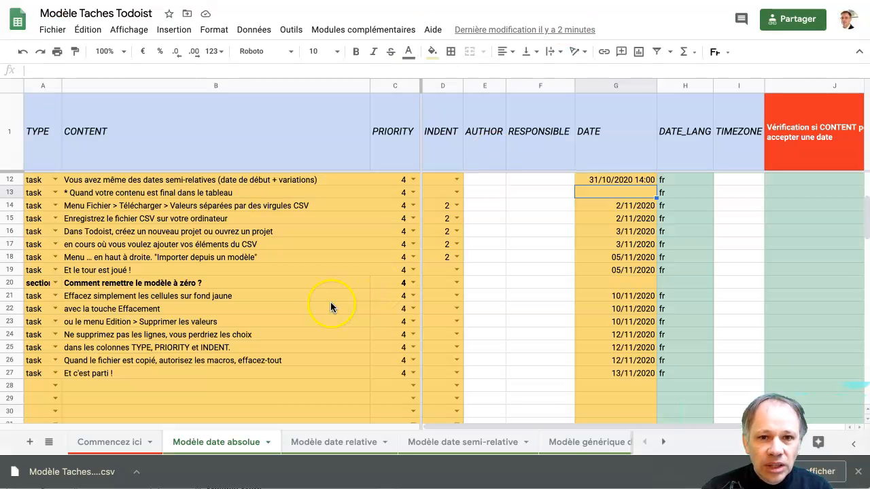
scroll(353, 301, "up", 5)
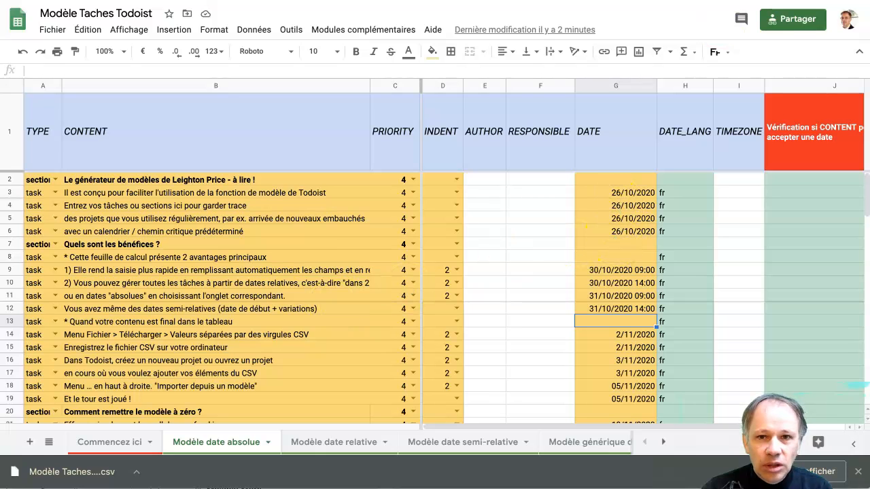
Check the due dates and times of the imported tasks in Todoist against DATE cells G9 and G4 in the spreadsheet
key("ctrl+Tab")
scroll(365, 306, "down", 5)
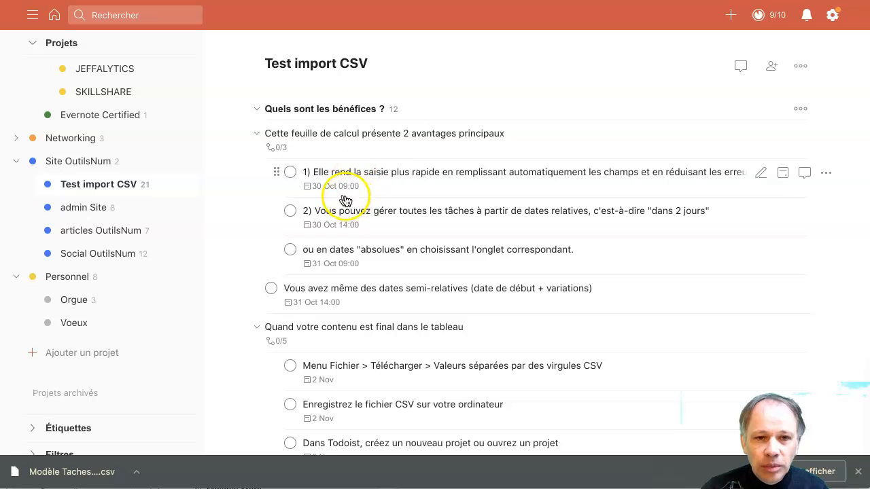
scroll(330, 278, "down", 1)
scroll(330, 278, "down", 3)
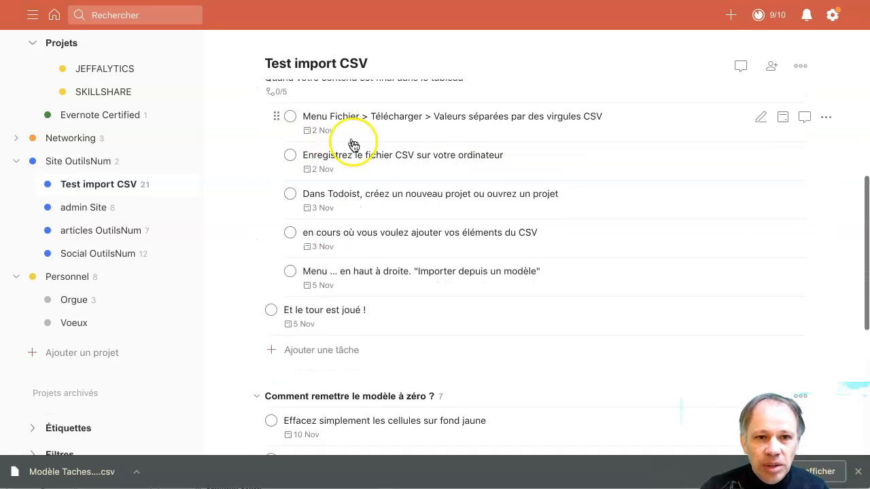
scroll(369, 189, "up", 10)
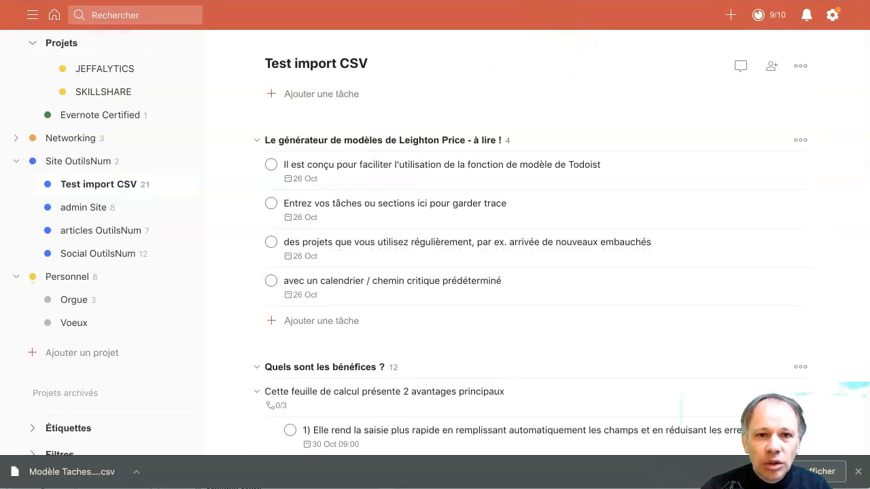
left_click(576, 1)
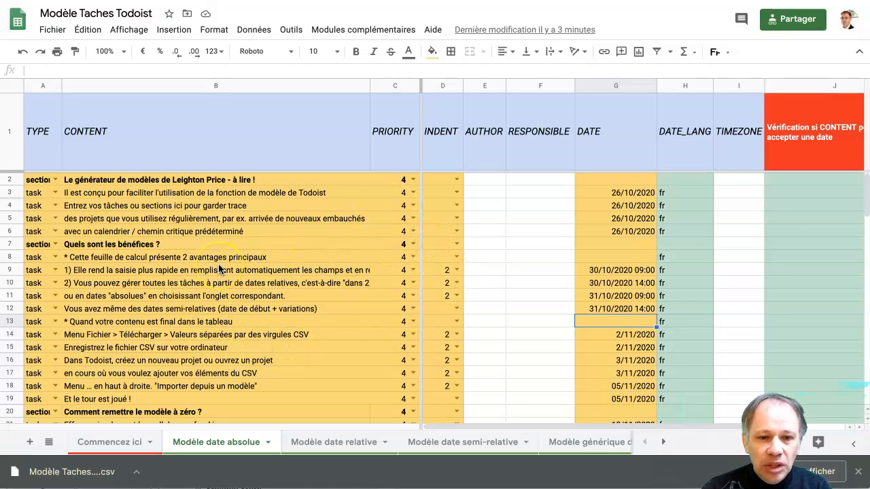
left_click(615, 270)
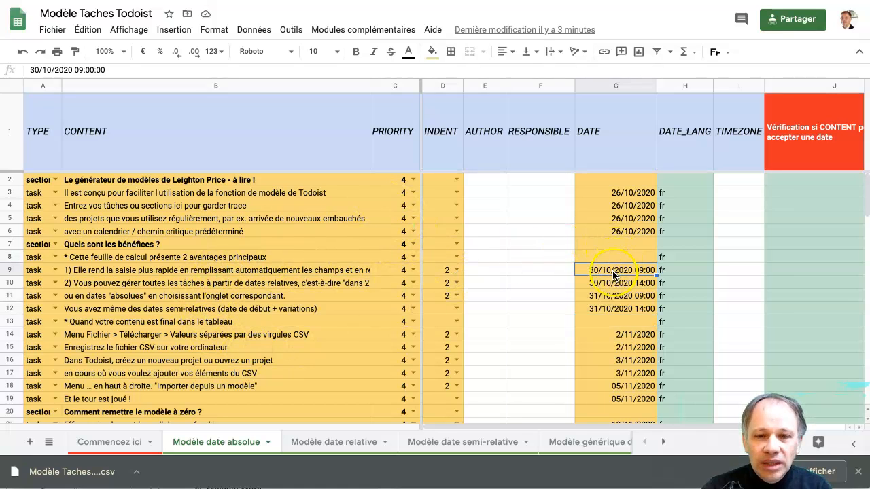
left_click(620, 205)
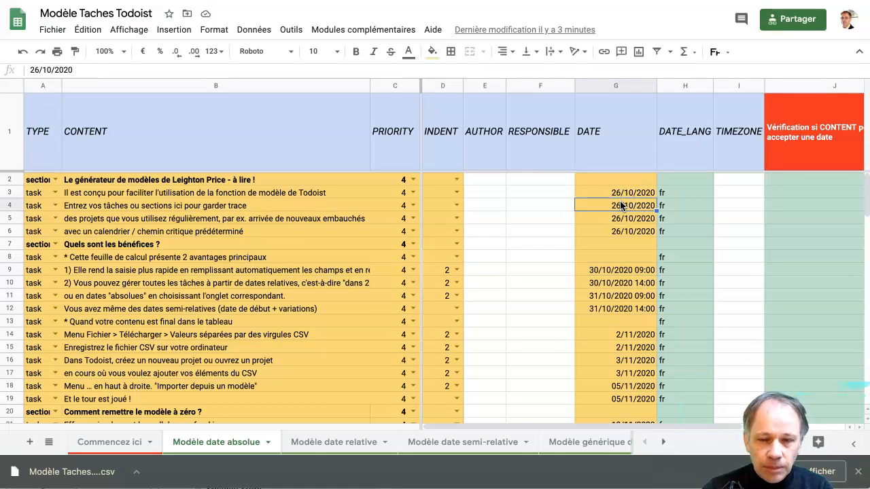
Switch to Todoist and delete all three imported sections from the "Test import CSV" project
left_click(748, 0)
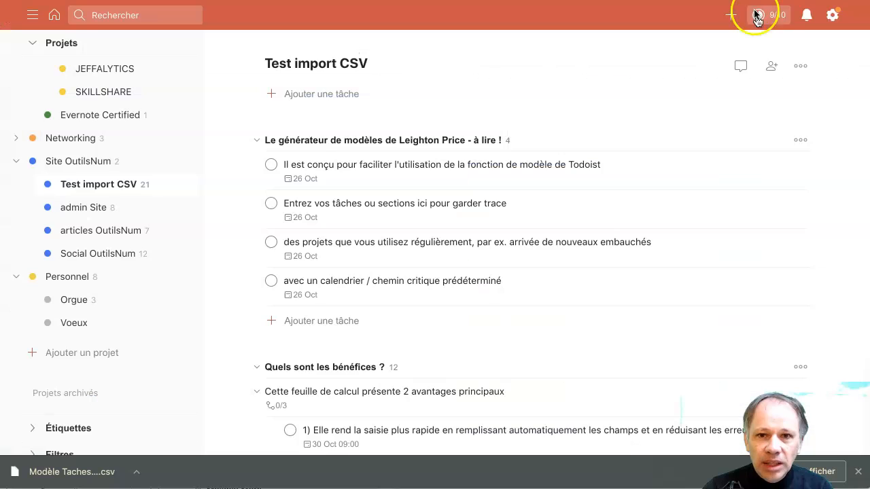
left_click(801, 140)
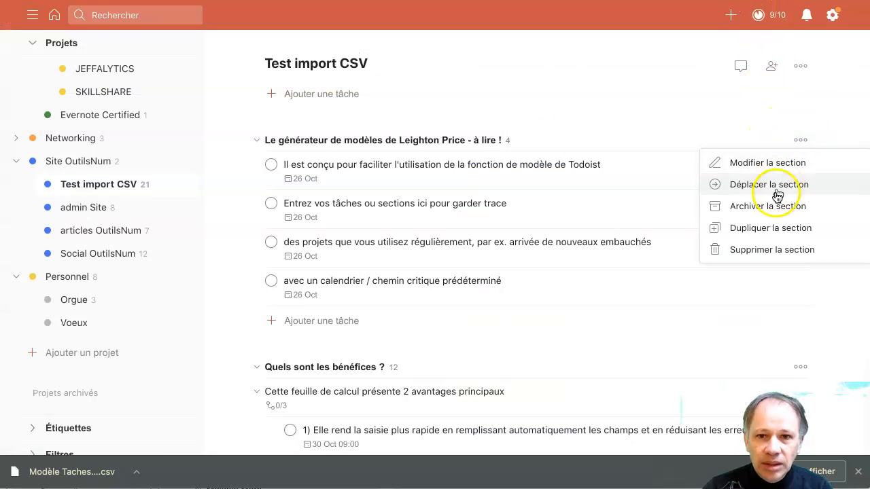
left_click(750, 249)
left_click(521, 168)
left_click(801, 140)
left_click(760, 248)
left_click(506, 169)
left_click(799, 140)
left_click(743, 252)
left_click(526, 173)
Return to the spreadsheet, open the "Modèle date relative" sheet and inspect the DATE formula of the "A faire aujourd'hui" task
key("ctrl+shift+Tab")
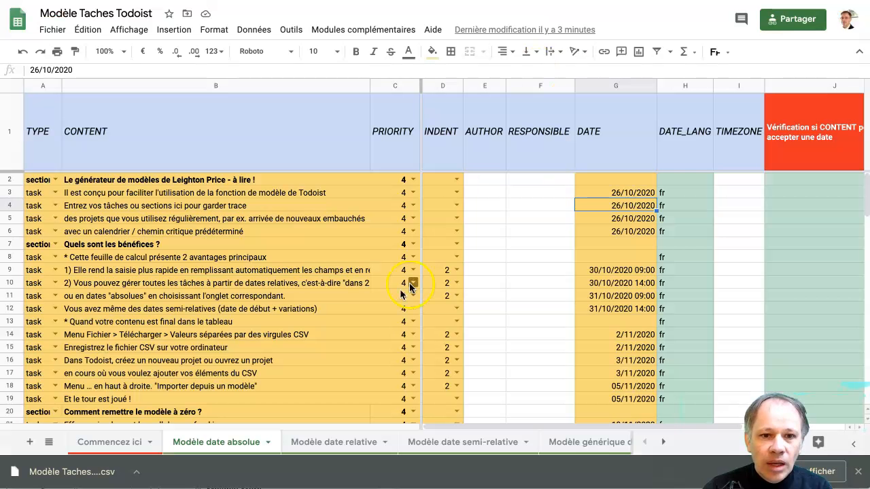
left_click(335, 444)
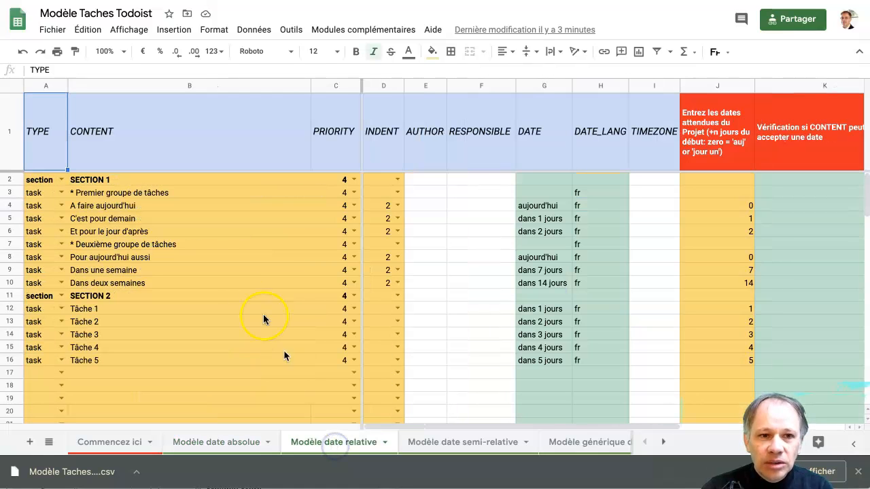
left_click(551, 205)
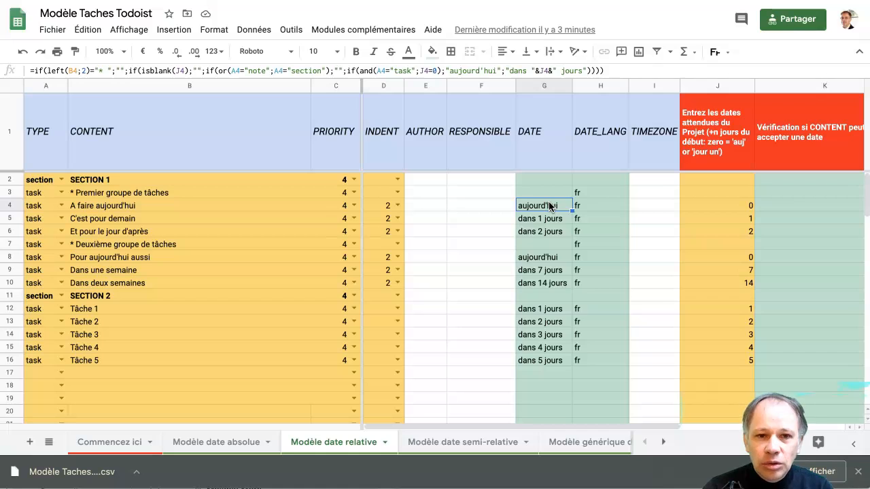
left_click(311, 217)
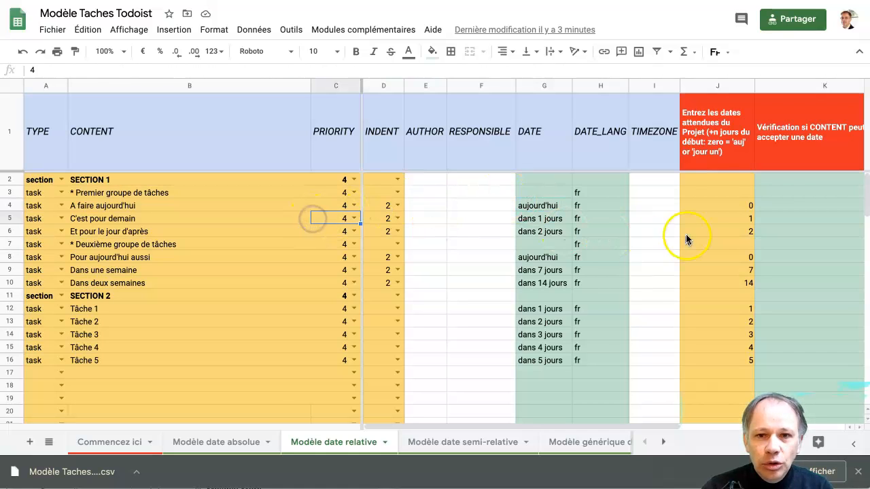
Examine the day offsets in column J down to row 10 and the DATE formula in G4 that uses them
left_click(715, 202)
key("Down")
key("Down")
key("Down")
key("Down")
key("Down")
key("Down")
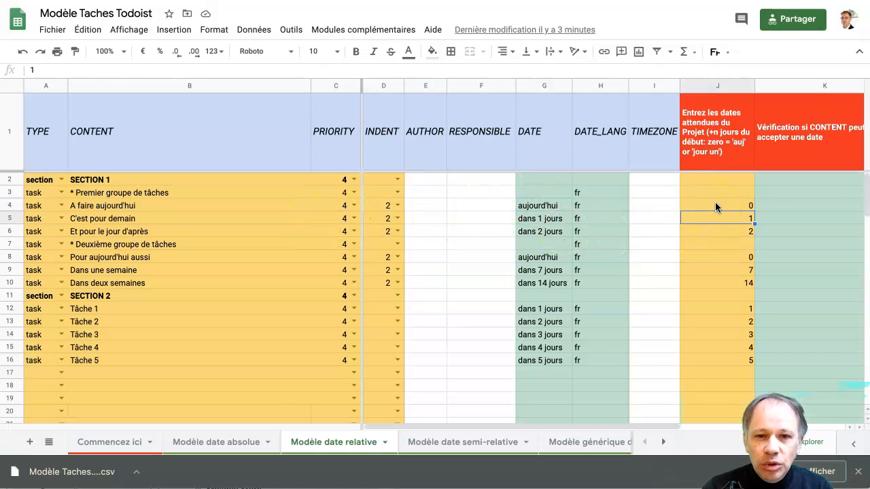
key("Up")
key("Up")
key("Up")
key("Up")
key("Up")
key("Up")
key("Up")
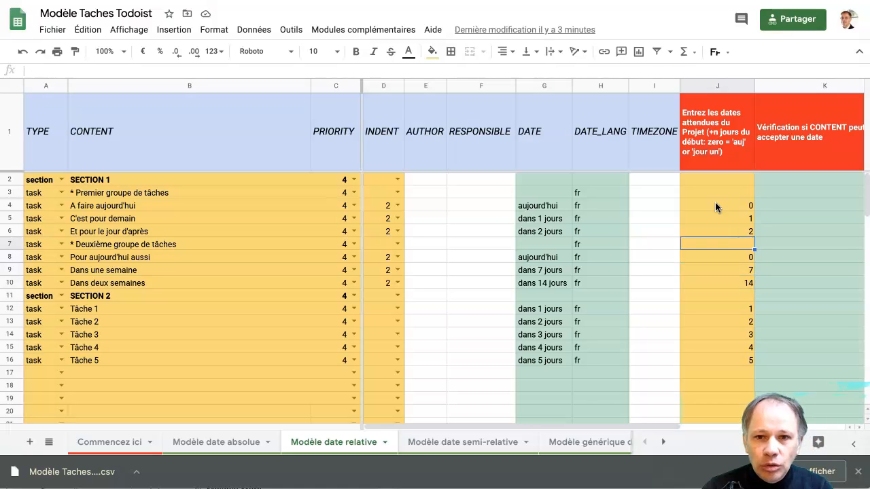
key("Down")
key("Down")
key("Down")
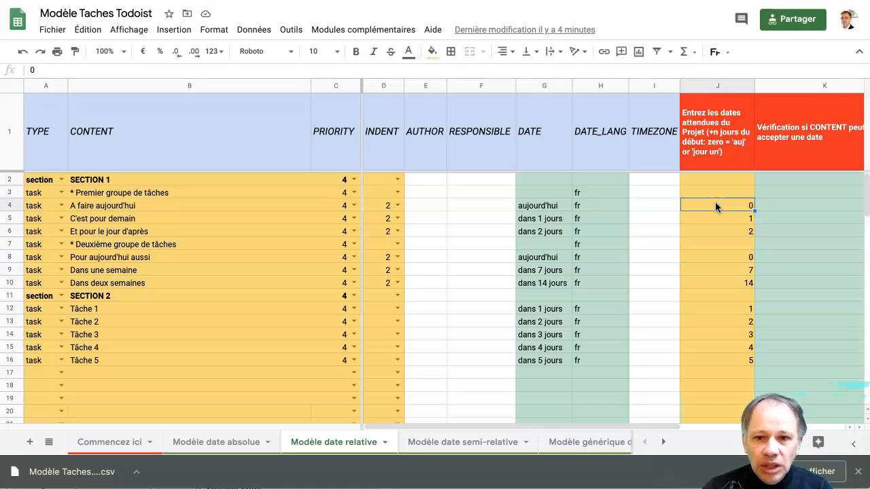
key("Down")
key("Down")
key("Down")
key("Down")
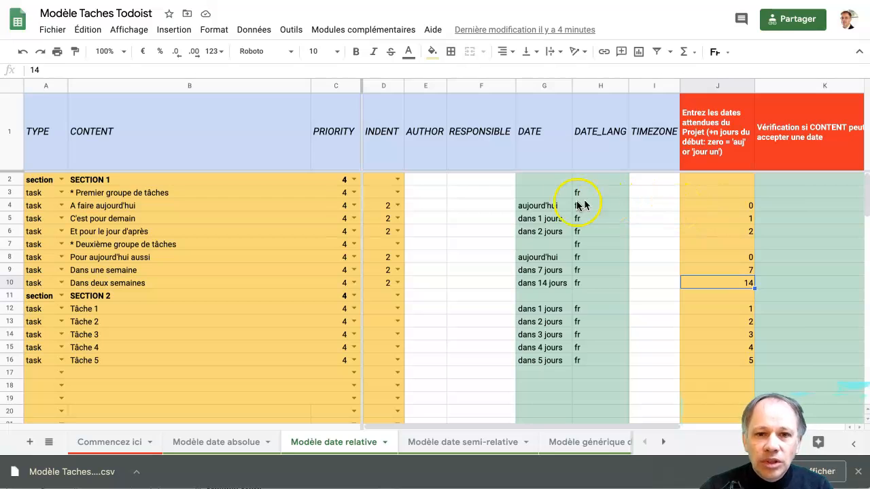
left_click(545, 207)
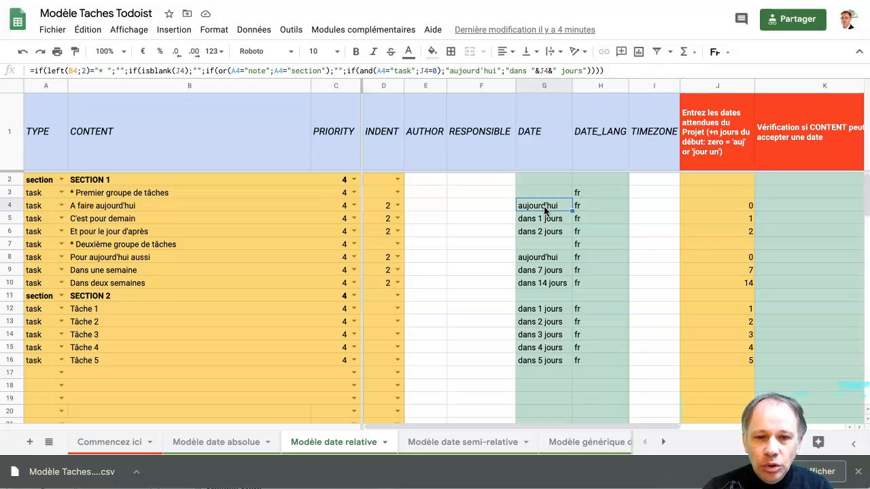
left_click(463, 222)
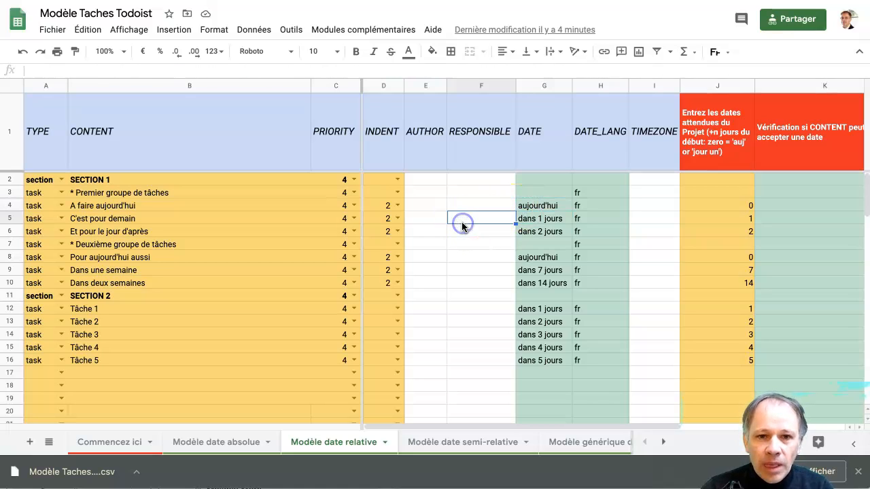
Download the active "Modèle date relative" sheet as a comma-separated values (.csv) file
left_click(58, 31)
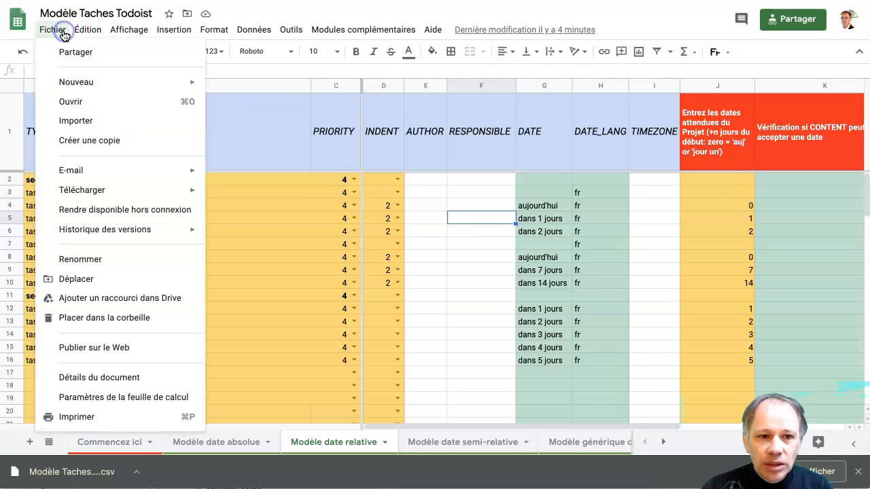
mouse_move(86, 194)
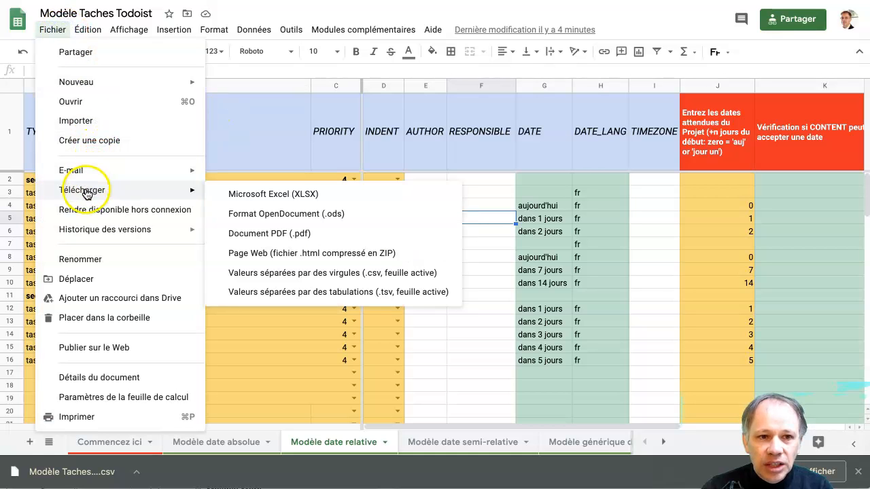
left_click(268, 273)
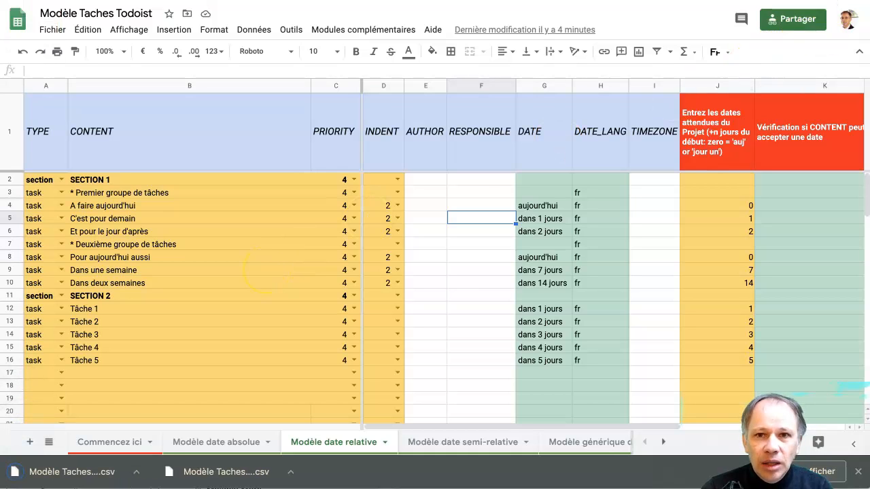
Switch to Todoist and import the newly downloaded CSV file as a template into the emptied "Test import CSV" project
key("ctrl+Tab")
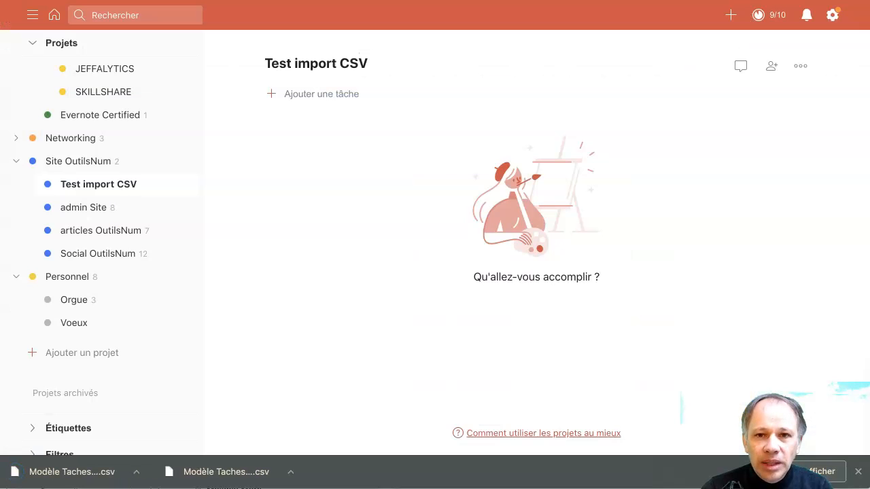
left_click(802, 65)
left_click(762, 255)
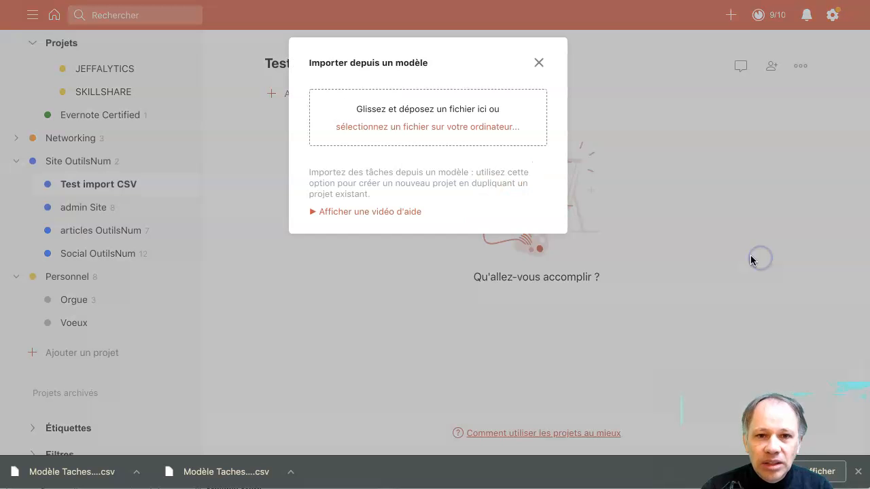
left_click_drag(72, 472, 349, 162)
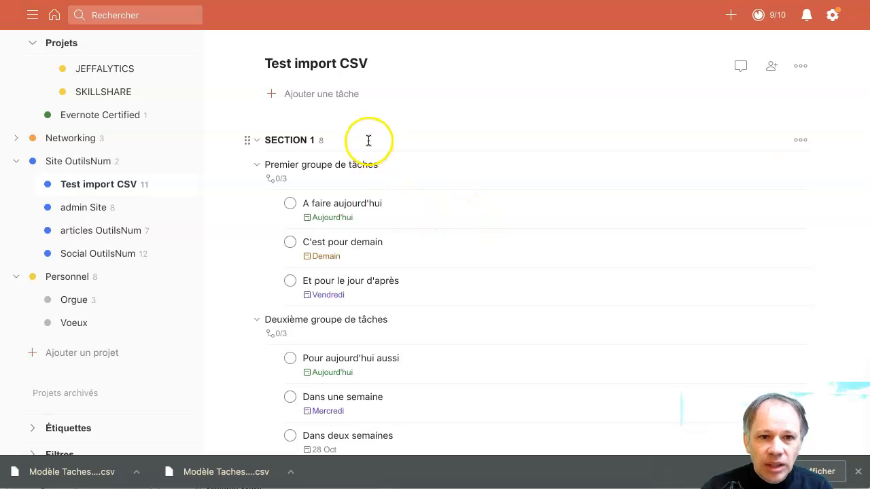
Review the imported tasks of SECTION 1 and SECTION 2, checking the due dates generated from the relative dates
scroll(499, 258, "down", 4)
scroll(499, 258, "down", 3)
scroll(497, 258, "up", 6)
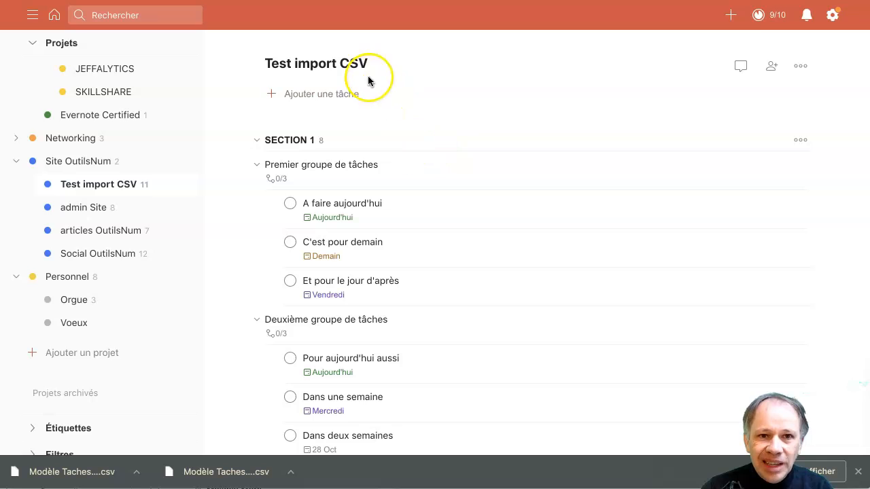
scroll(451, 166, "down", 3)
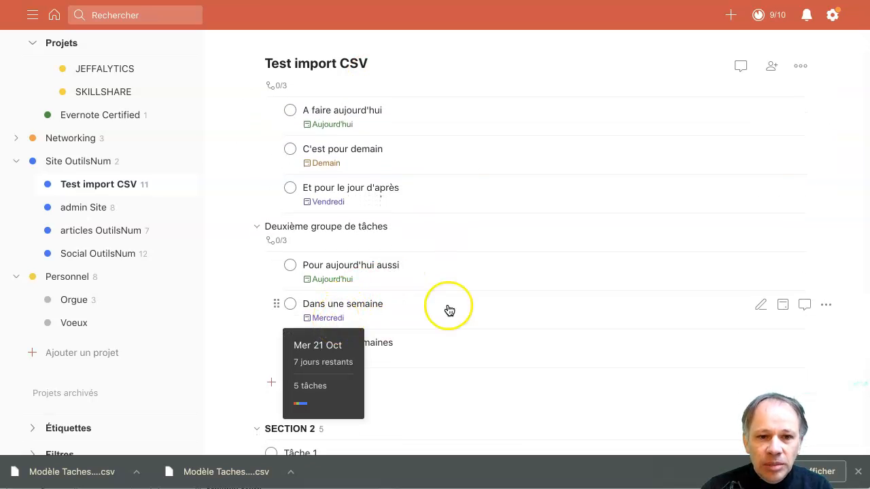
mouse_move(327, 361)
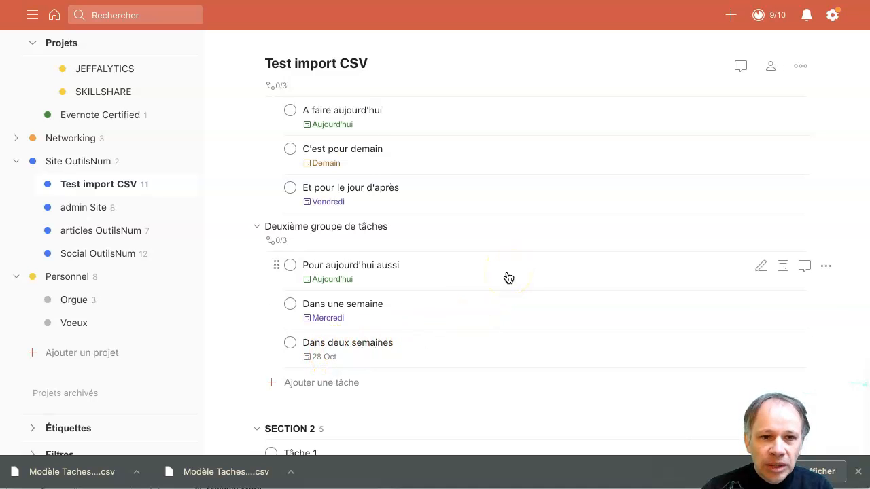
scroll(509, 278, "down", 4)
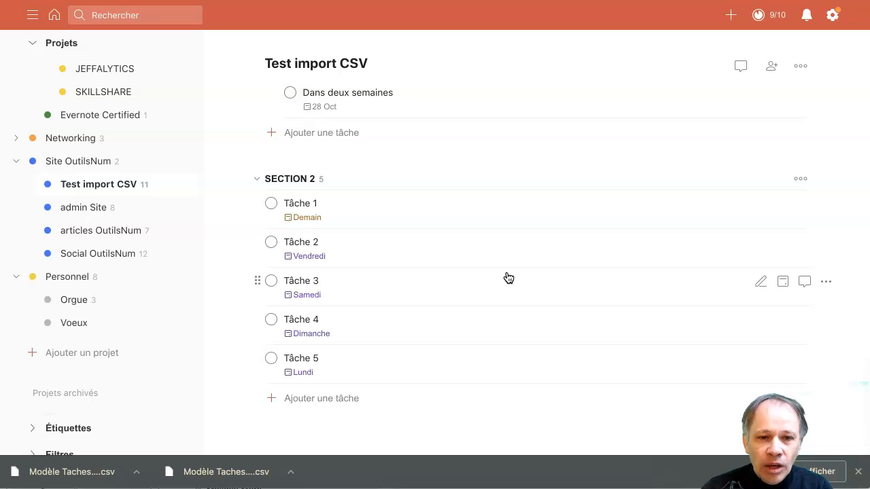
scroll(509, 278, "up", 5)
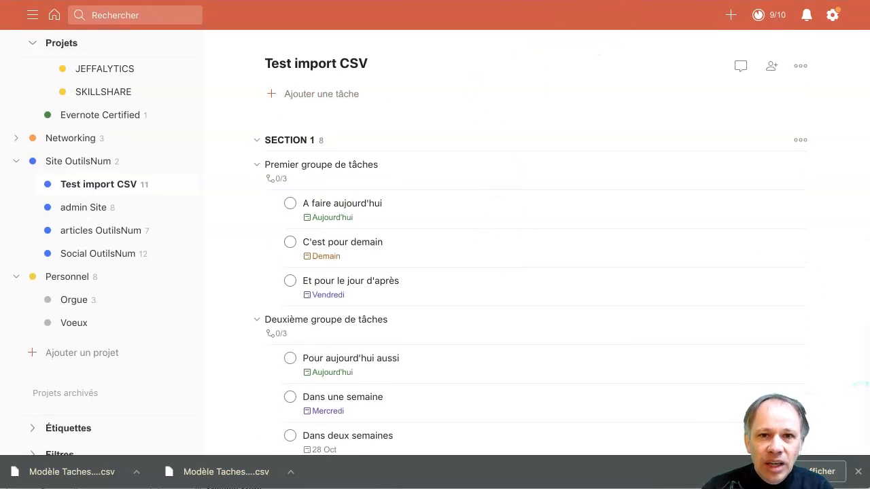
left_click(626, 1)
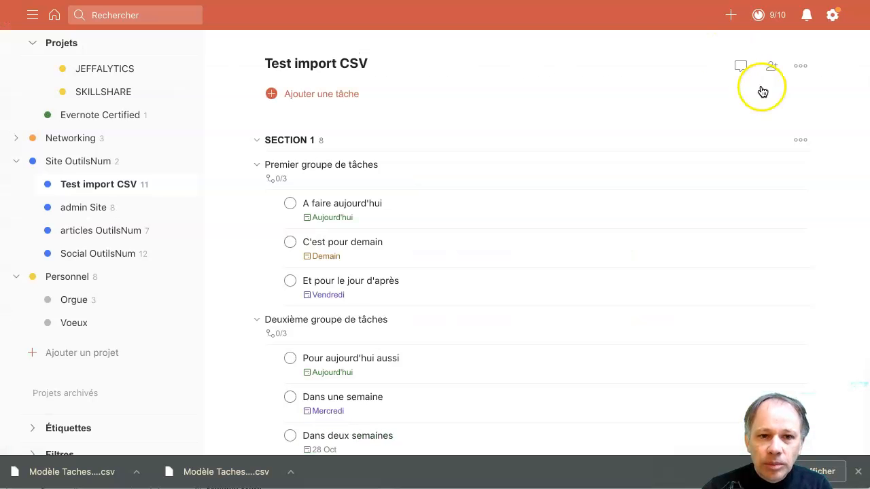
Delete SECTION 1 and SECTION 2 with all their tasks from the "Test import CSV" project
left_click(801, 140)
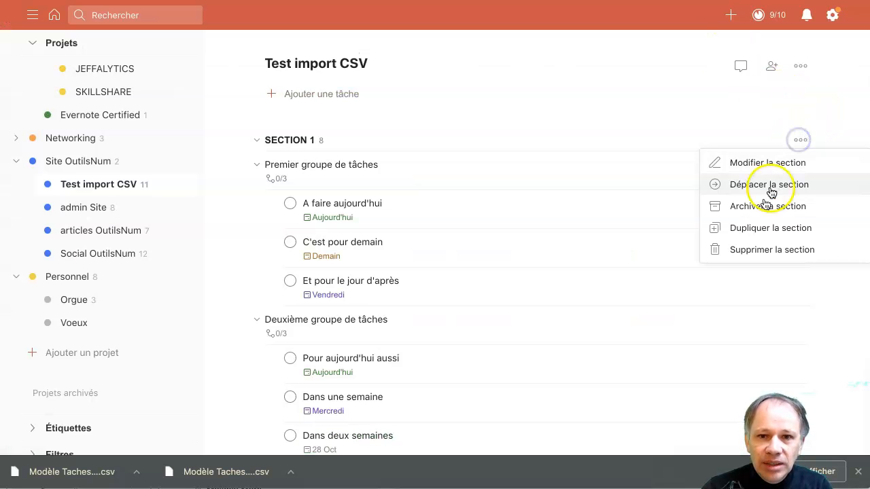
left_click(745, 250)
left_click(546, 161)
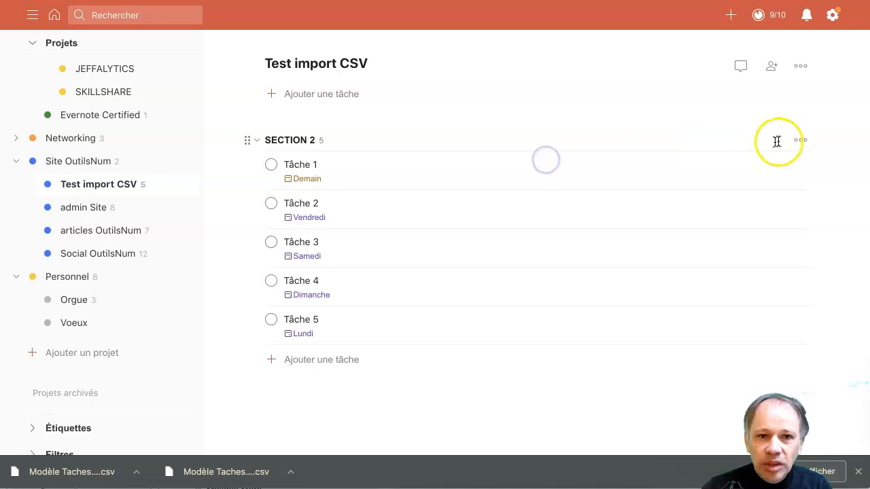
left_click(801, 140)
left_click(746, 246)
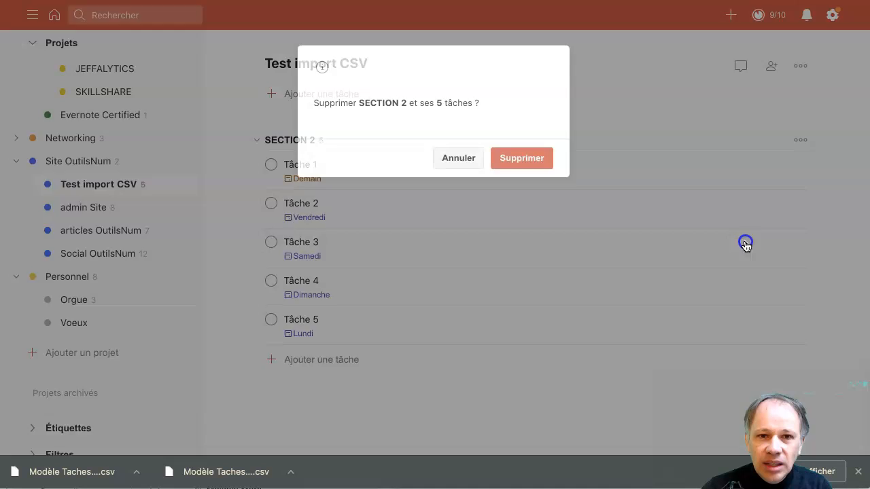
left_click(508, 166)
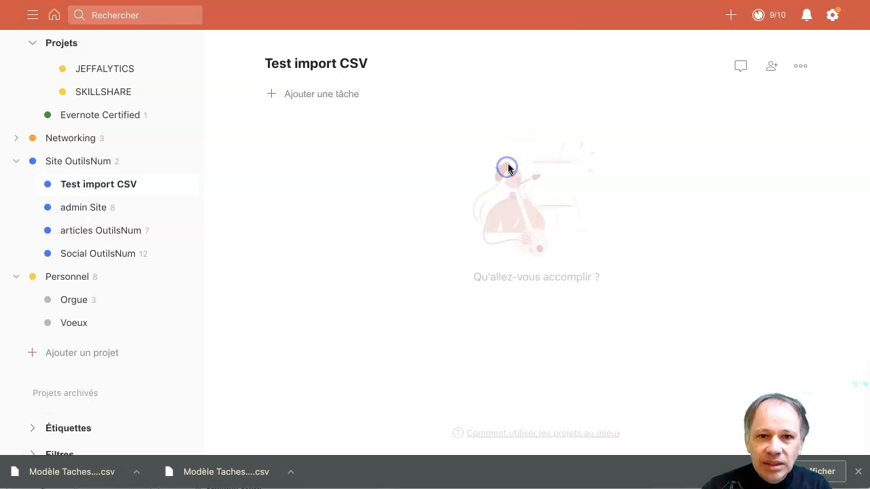
Switch to Google Sheets and set the day offset of "Et pour le jour d'après" to 2 in the "Modèle date semi-relative" sheet
left_click(591, 0)
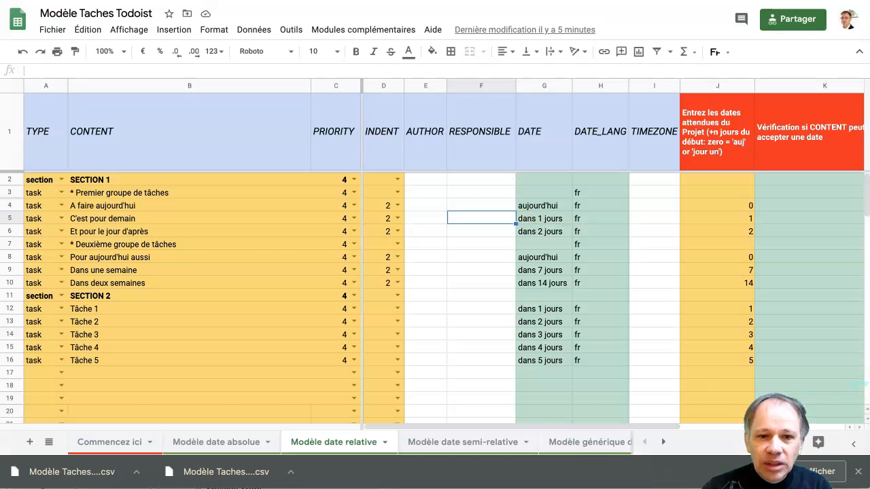
left_click(456, 443)
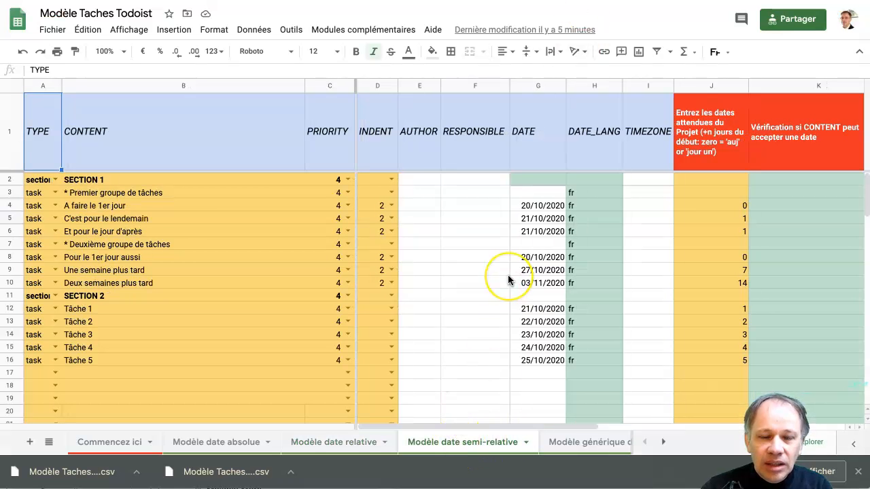
left_click(720, 205)
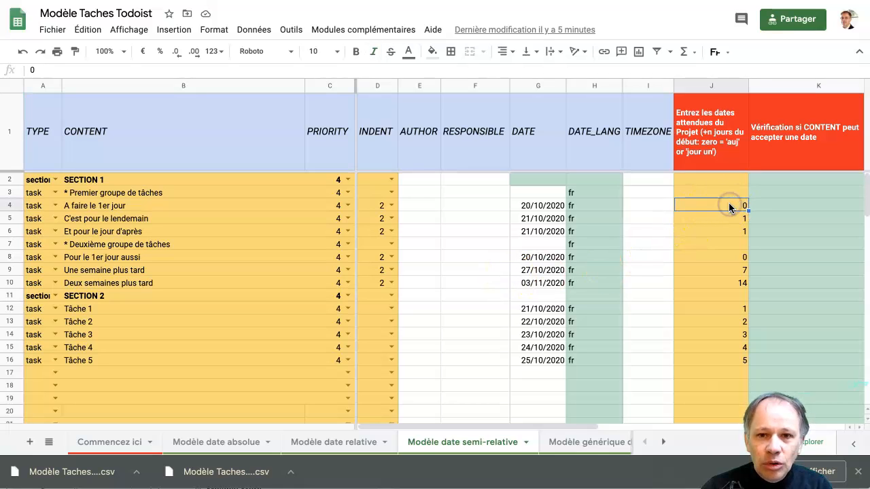
key("Down")
key("Down")
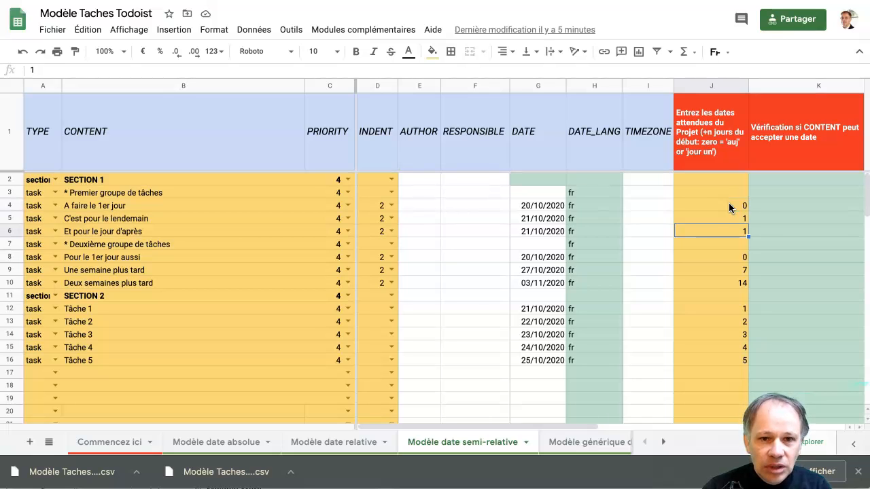
type("2")
key("Return")
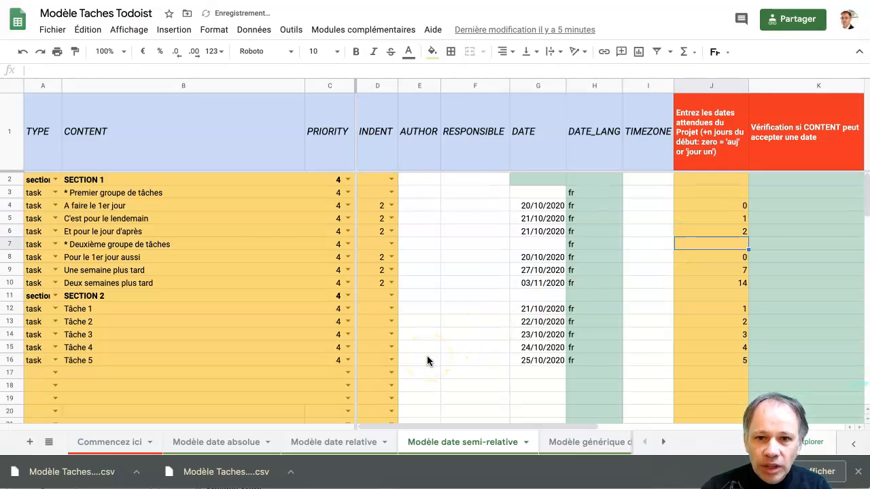
Examine the day offsets in column J down to row 10 alongside the matching dates in column G
key("Down")
key("Down")
key("Down")
key("Up")
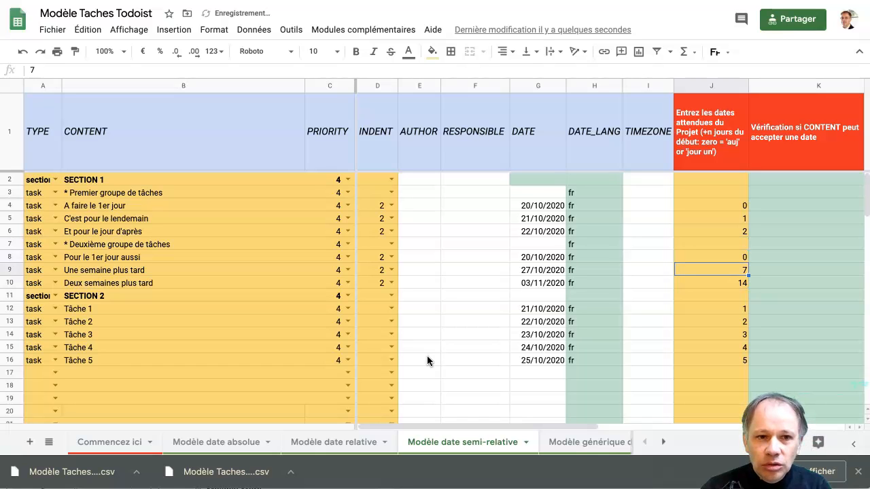
key("Up")
key("Up")
key("Up")
key("Up")
key("Up")
key("Down")
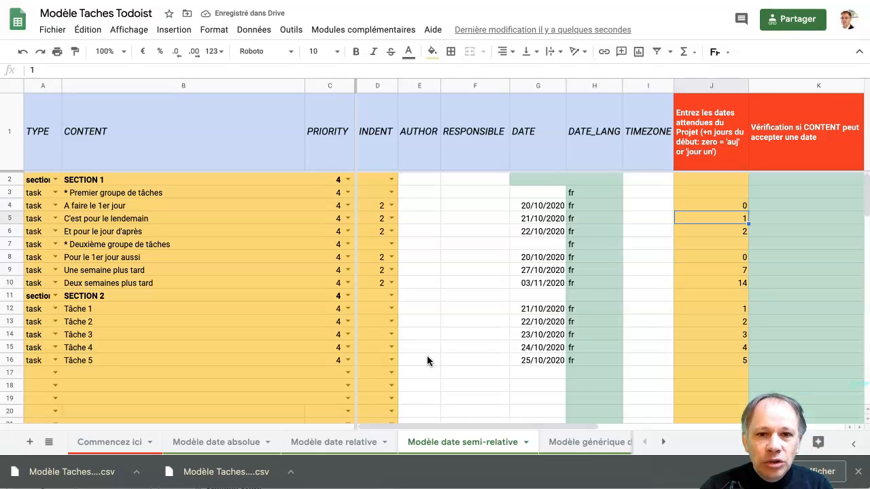
key("Down")
key("Down")
key("Down")
key("Down")
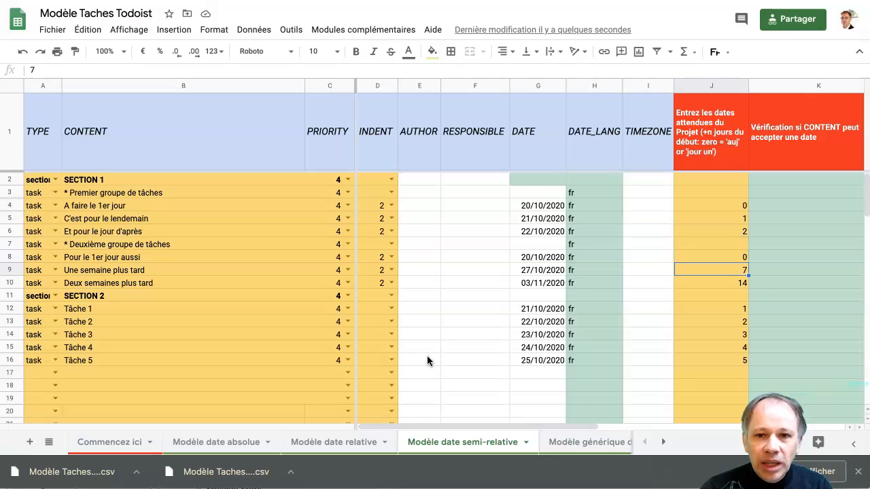
key("Down")
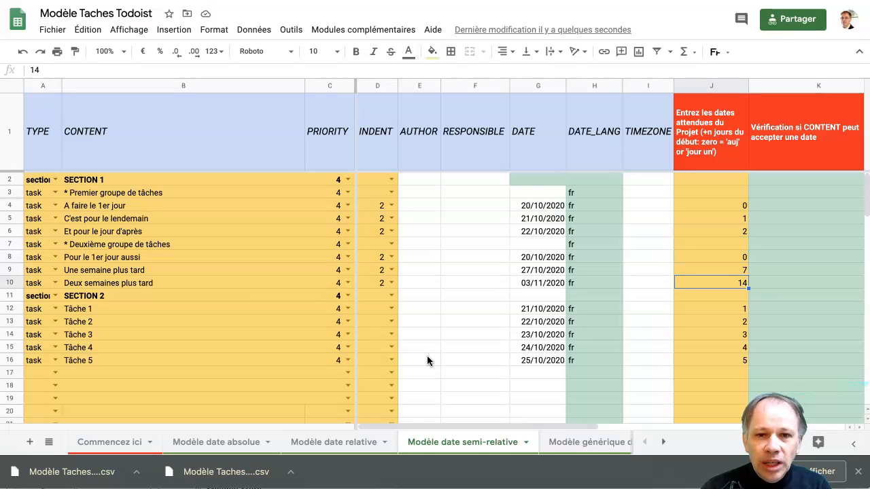
Examine the DATE value in G4 and the project start date in N1 of the semi-relative sheet
left_click(531, 209)
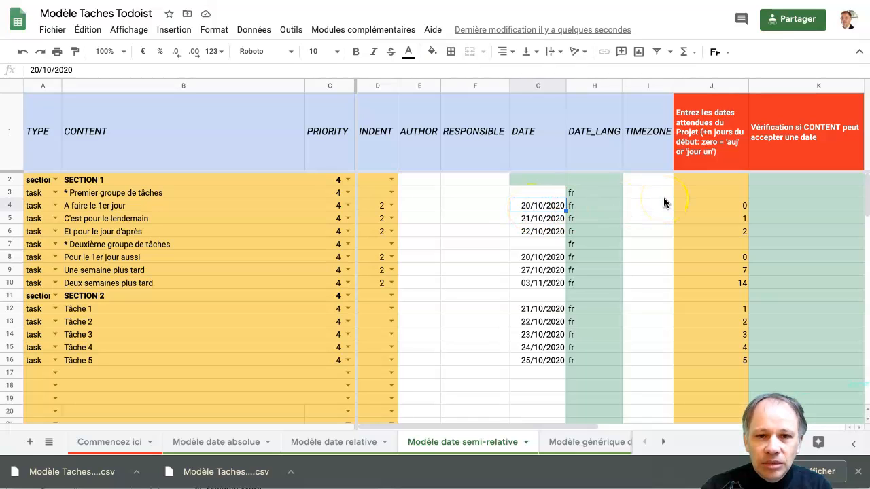
scroll(664, 202, "right", 5)
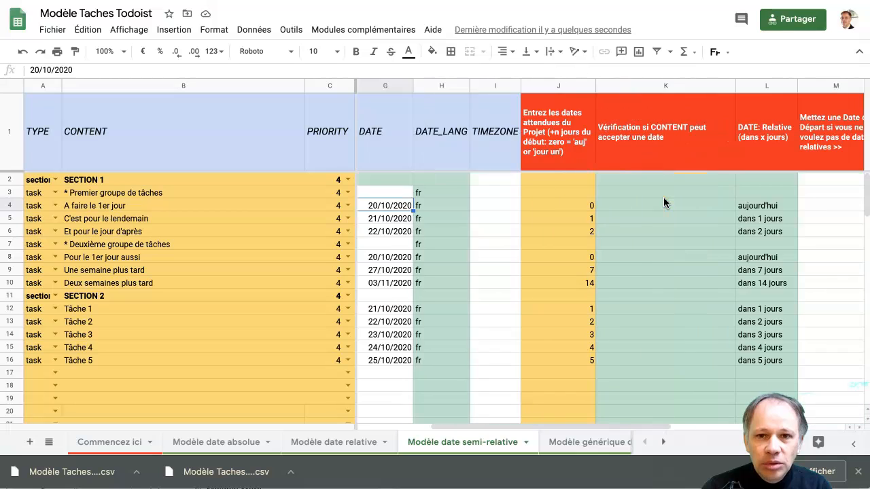
left_click(797, 129)
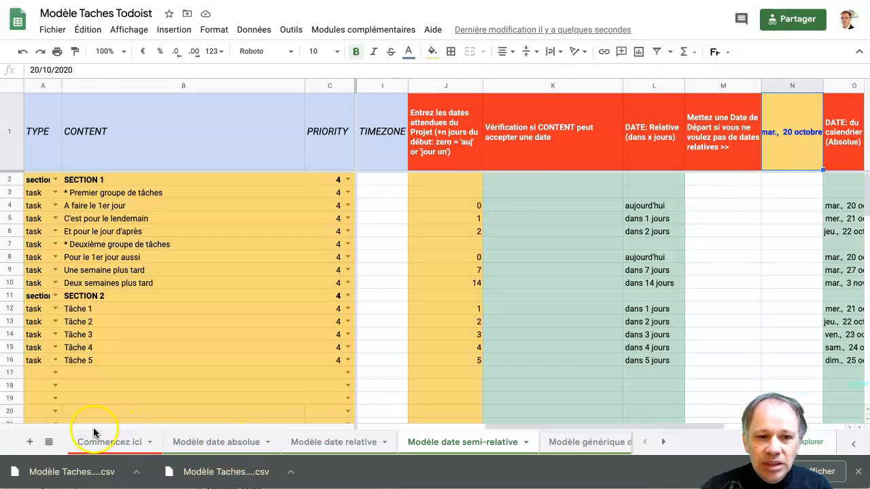
Open the "Relai articles date semi-relative" sheet
left_click(49, 442)
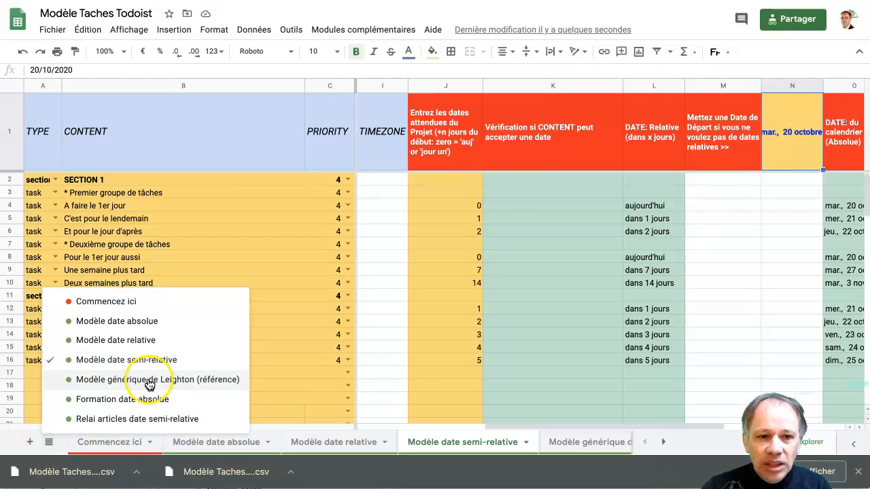
left_click(116, 419)
left_click(453, 262)
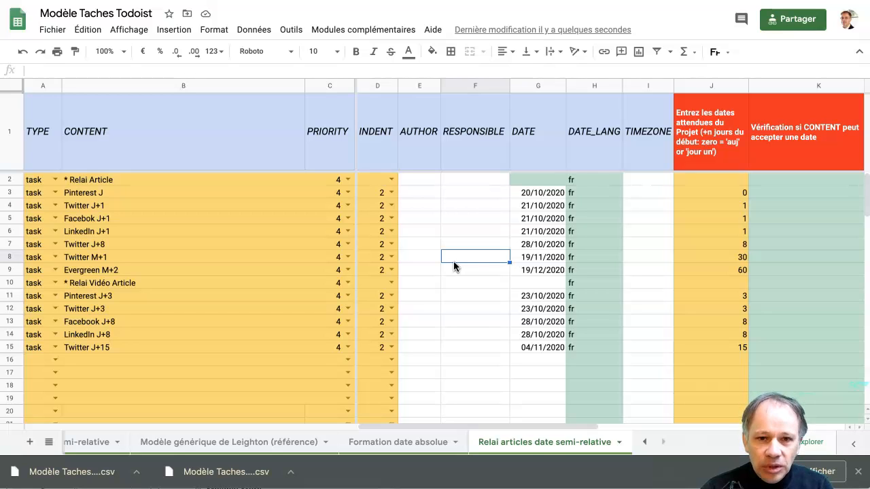
Review the DATE values of the "Relai Article" tasks in column G, from row 3 to row 9
key("Up")
key("Up")
key("Up")
key("Up")
key("Up")
key("Right")
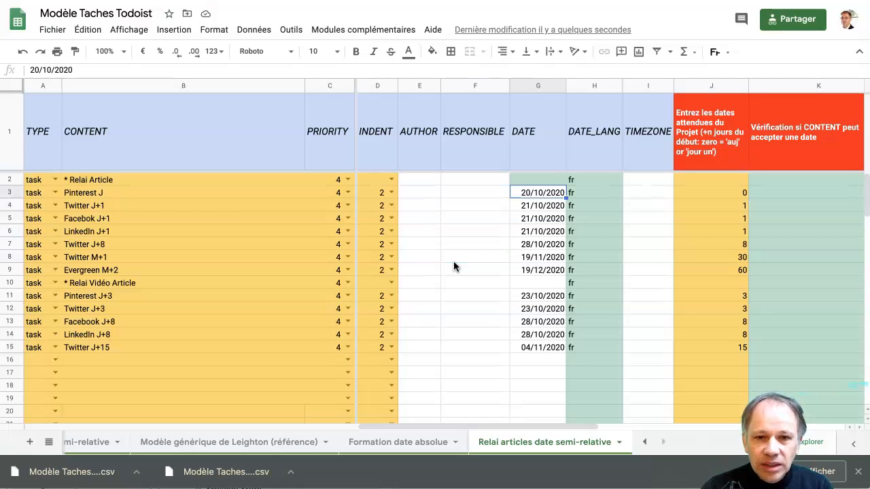
key("Down")
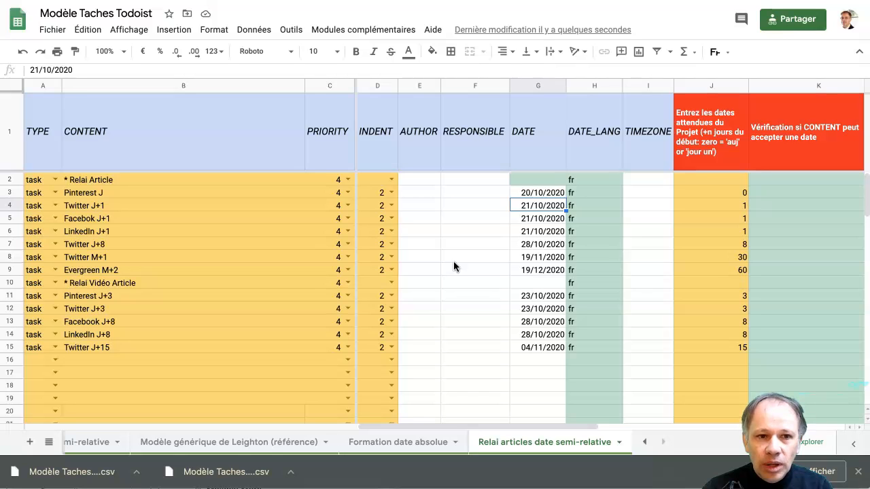
key("Down")
key("Down")
key("Down")
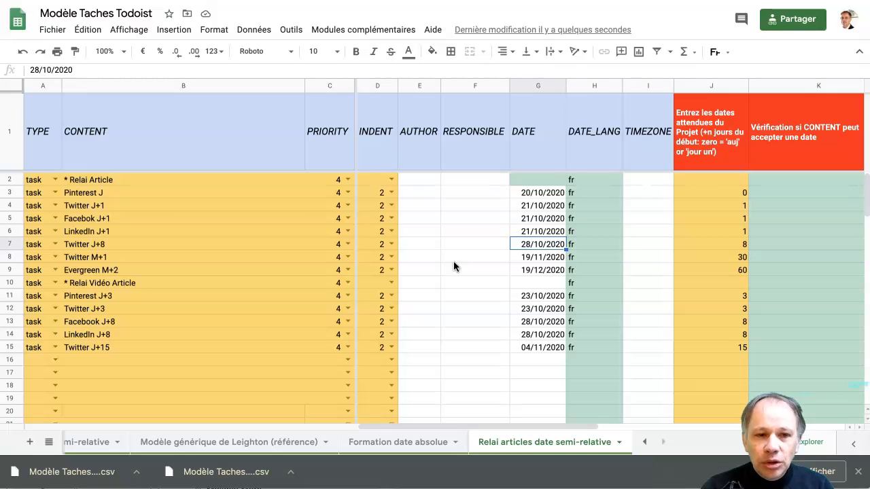
key("Down")
key("Down")
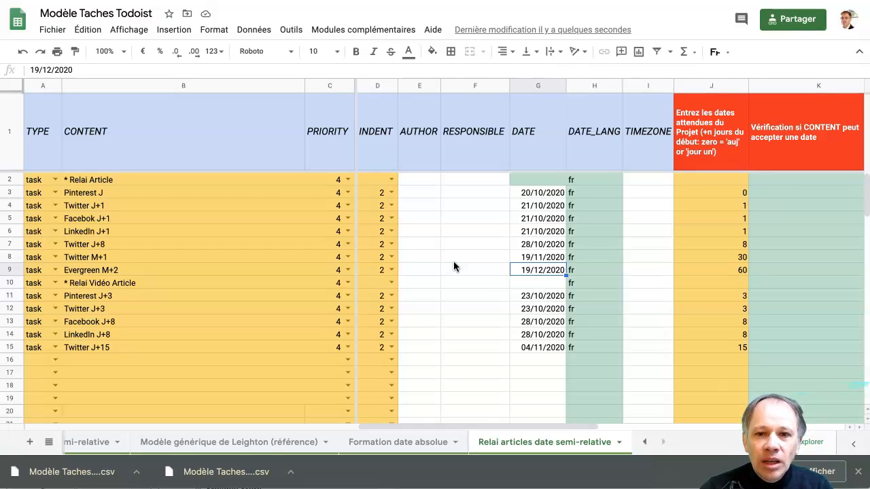
Examine the day offsets in column J for the first "Relai Article" tasks
key("Up")
key("Up")
key("Up")
key("Up")
key("Up")
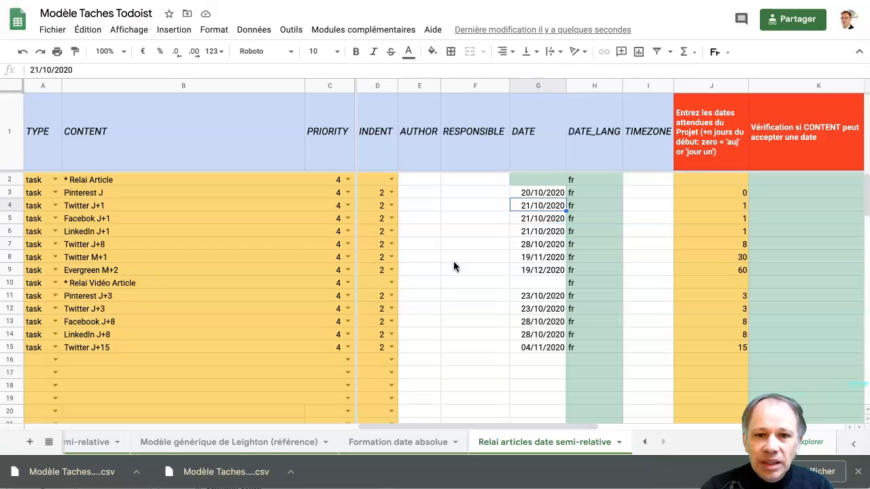
key("Right")
key("Right")
key("Right")
key("Right")
key("Left")
key("Up")
key("Down")
key("Down")
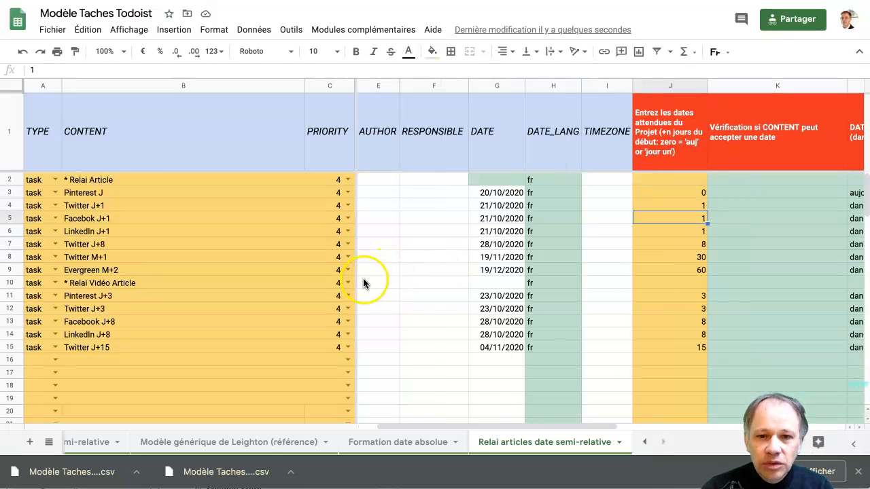
Check the start date in N1 against the DATE column and the "Pinterest J" day offset in J3
scroll(460, 249, "right", 5)
left_click(649, 150)
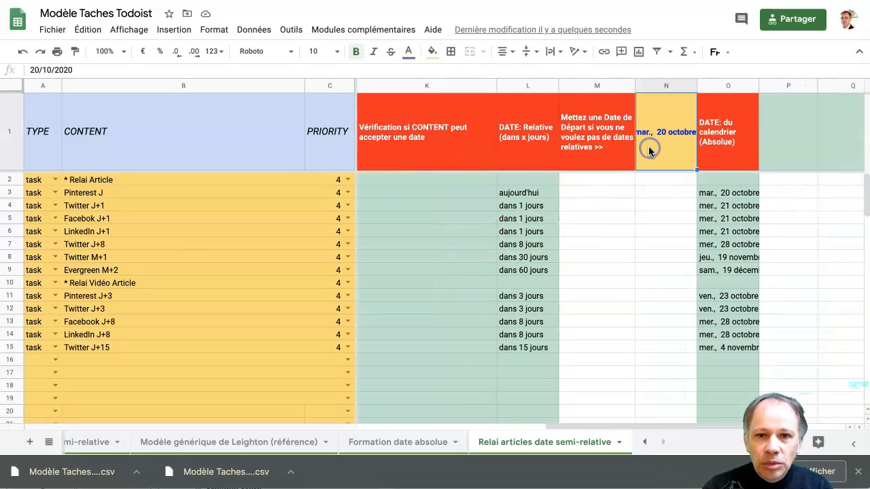
scroll(649, 146, "left", 1)
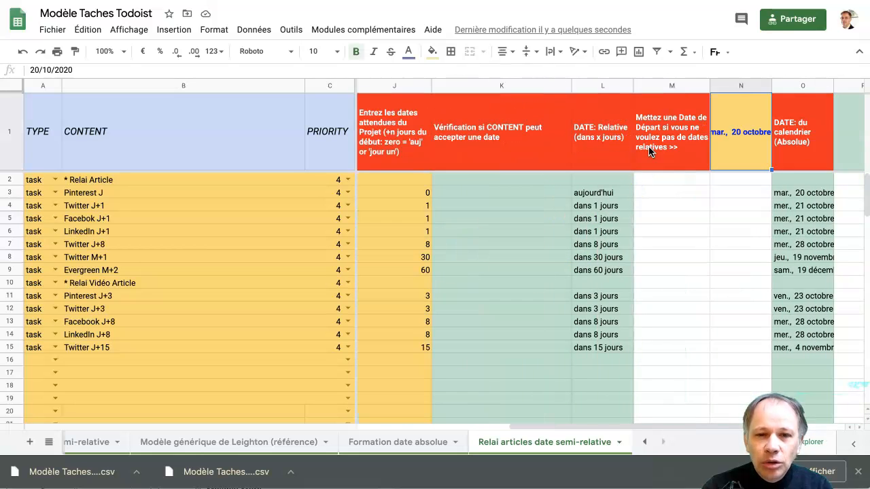
scroll(648, 146, "left", 6)
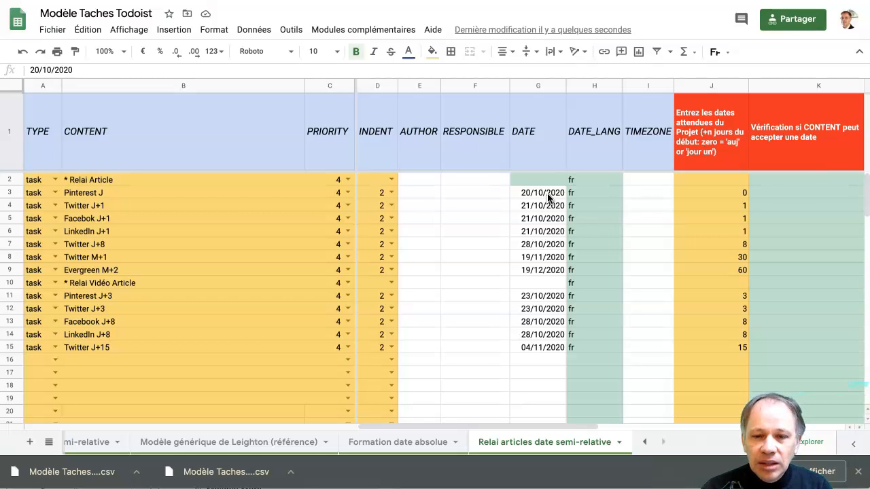
left_click(720, 196)
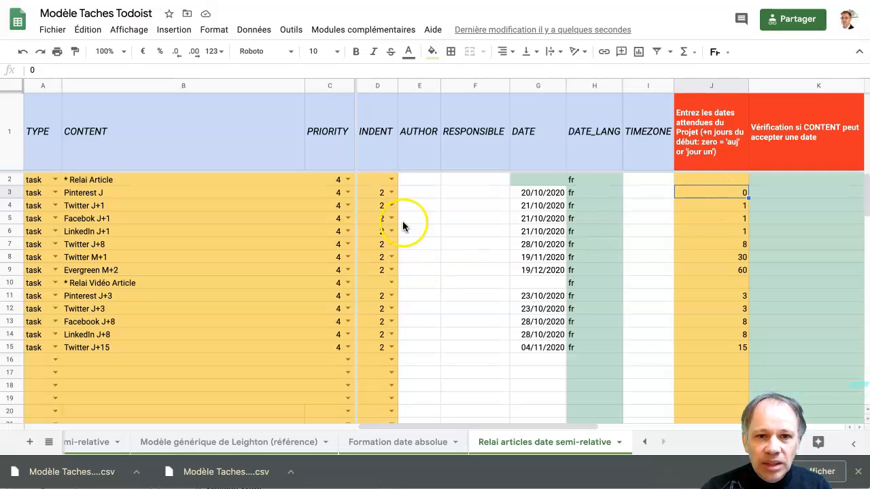
Download the active "Relai articles date semi-relative" sheet as a comma-separated values (.csv) file
left_click(57, 32)
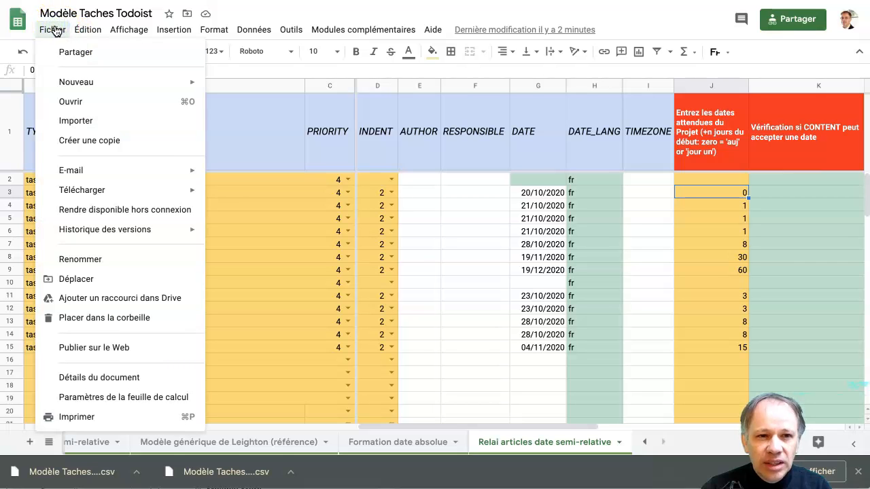
mouse_move(89, 197)
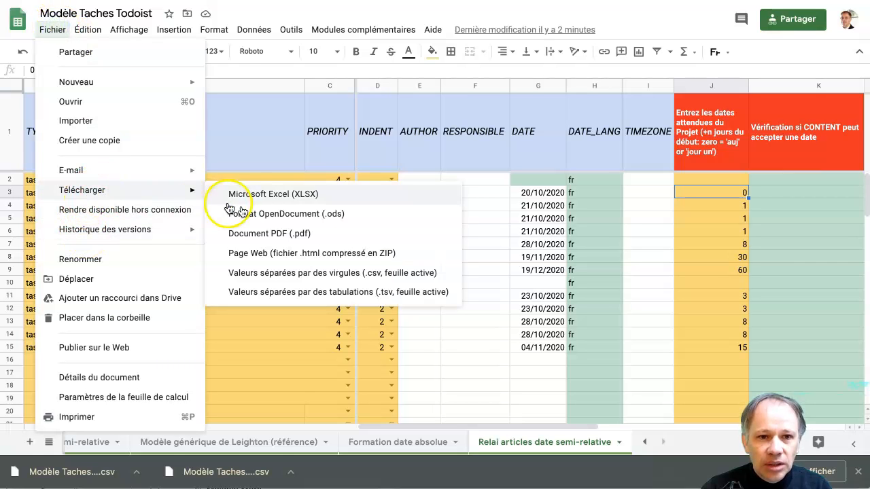
left_click(261, 270)
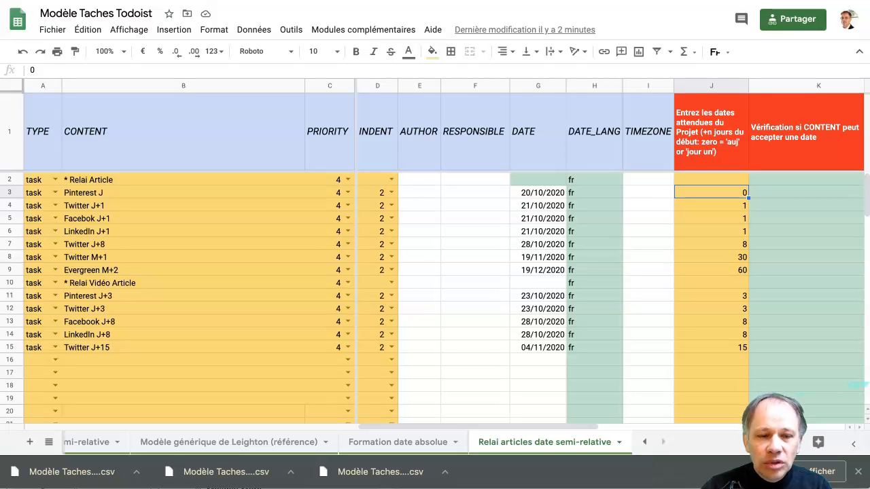
Switch to Todoist, import the newly downloaded CSV file as a template into "Test import CSV", and look over the imported tasks
left_click(34, 1)
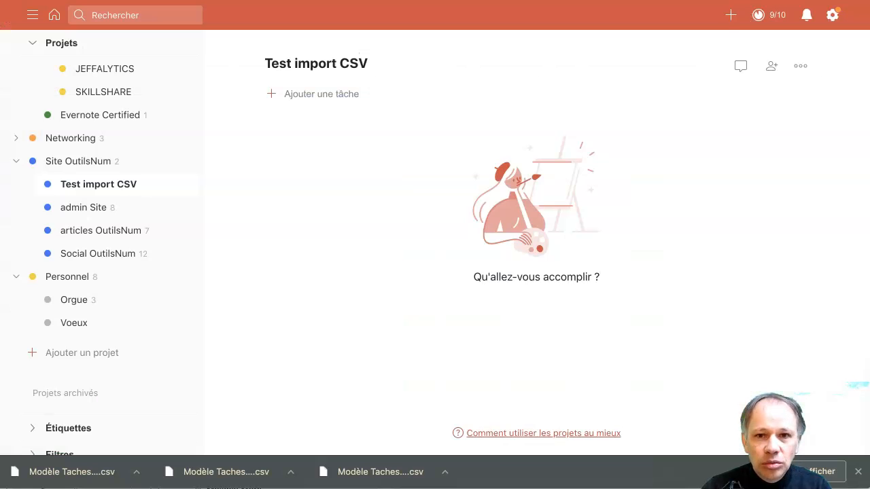
left_click(808, 69)
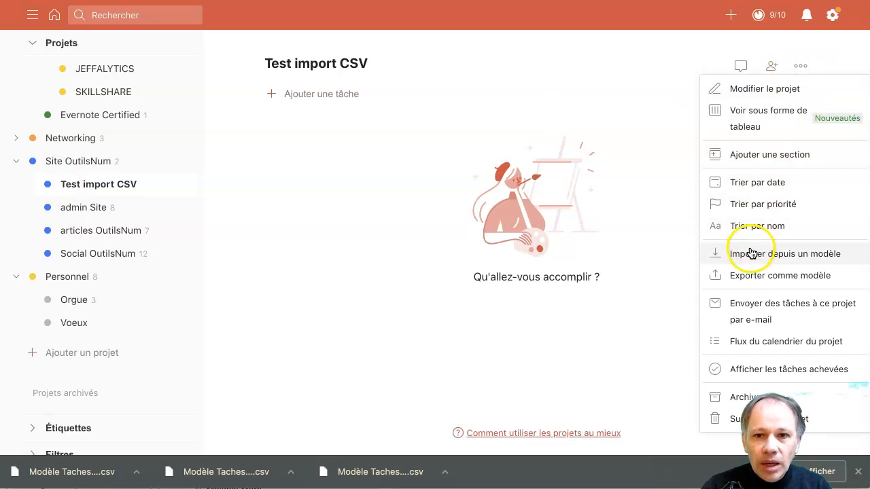
left_click(751, 252)
left_click_drag(72, 472, 399, 131)
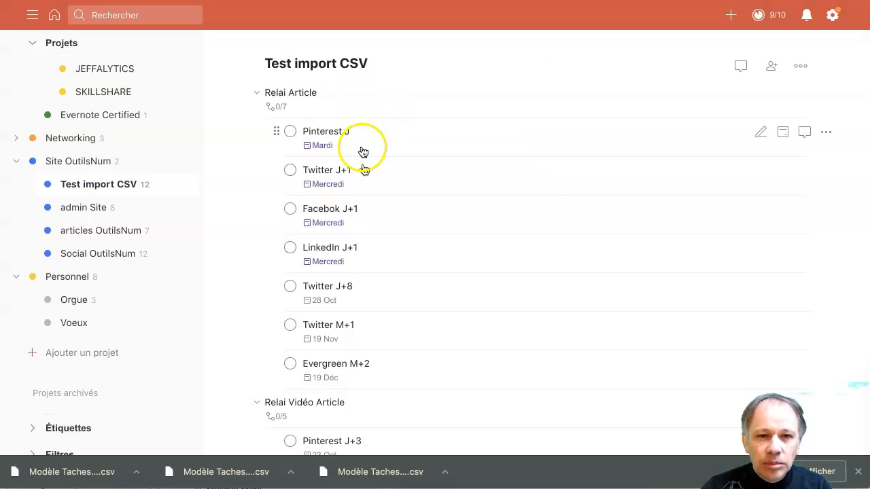
scroll(370, 273, "down", 5)
scroll(365, 272, "up", 5)
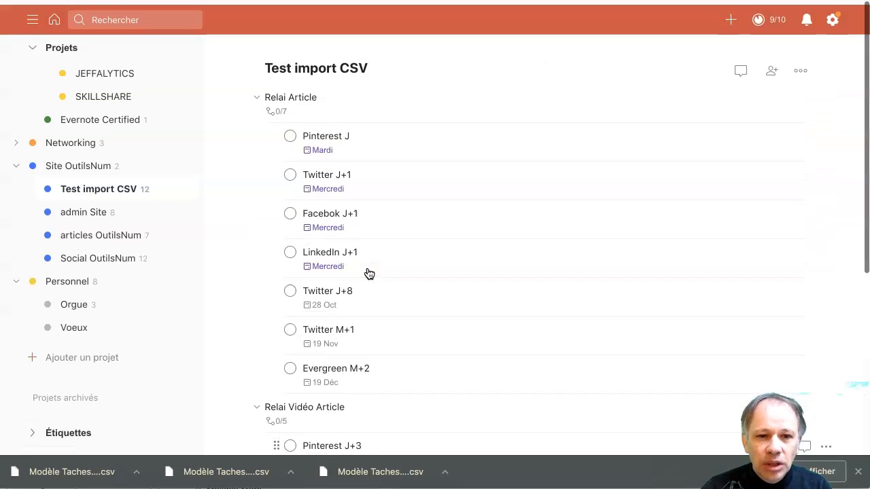
Review the dates of the imported "Relai Article" and "Relai Vidéo Article" tasks in the "Test import CSV" project
mouse_move(333, 145)
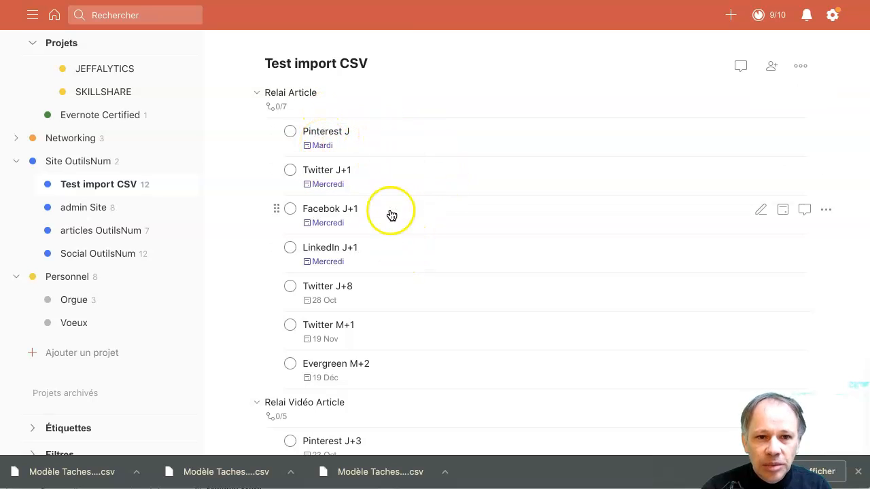
scroll(381, 322, "down", 2)
scroll(381, 322, "down", 4)
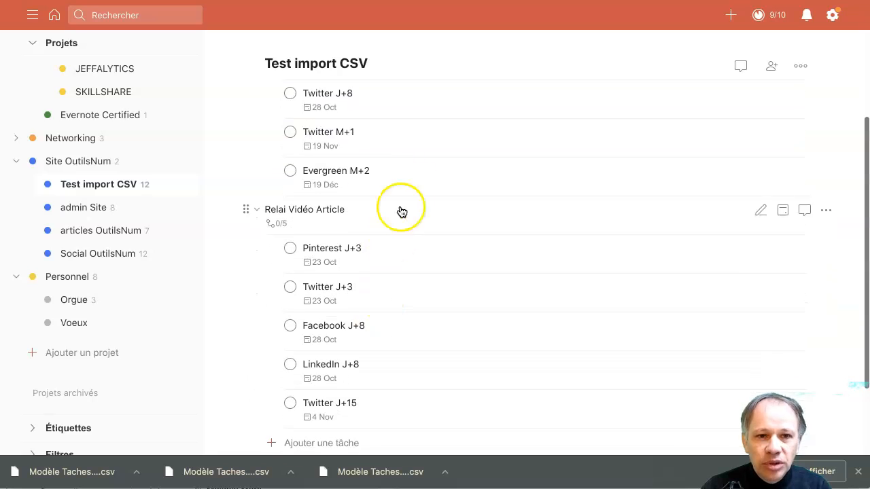
scroll(433, 247, "down", 3)
scroll(432, 171, "up", 8)
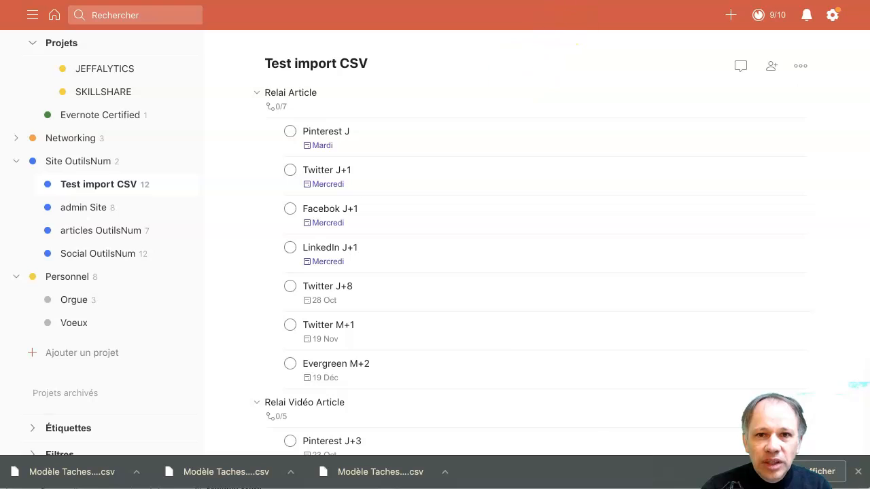
Switch to the Google Sheets model and look through the "Commencez ici", "Modèle date absolue" and "Modèle date relative" sheets
left_click(575, 0)
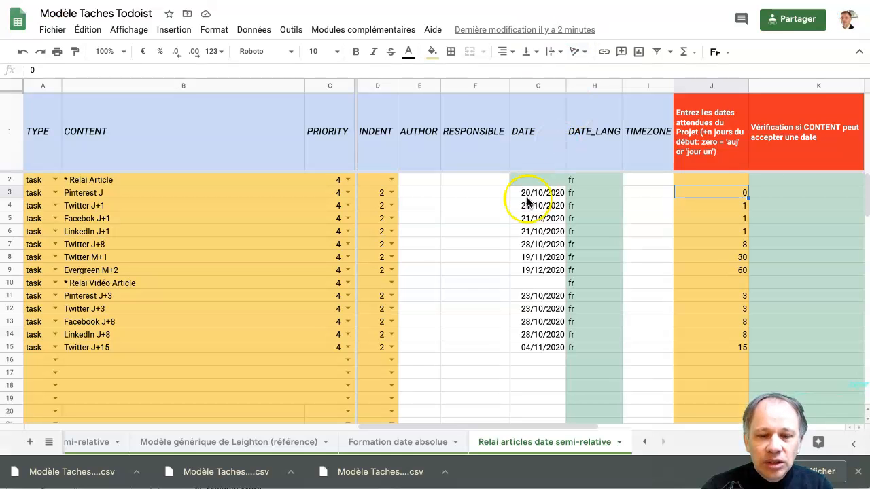
scroll(197, 441, "left", 5)
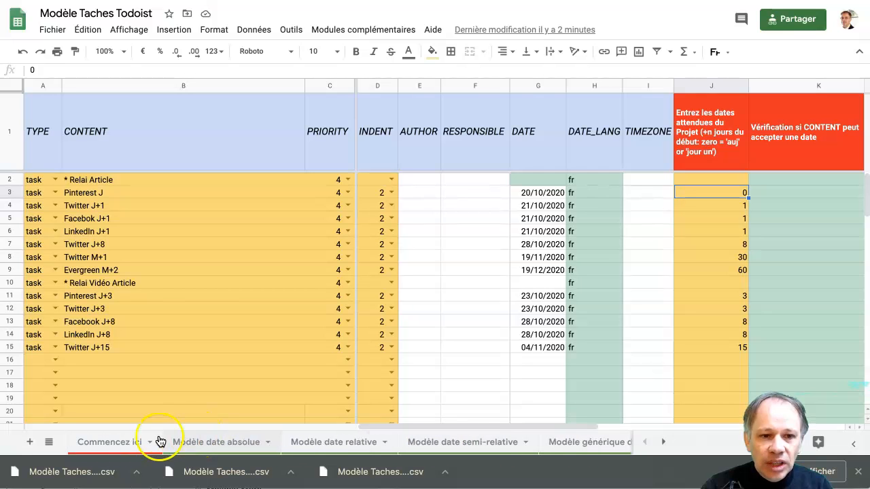
left_click(113, 443)
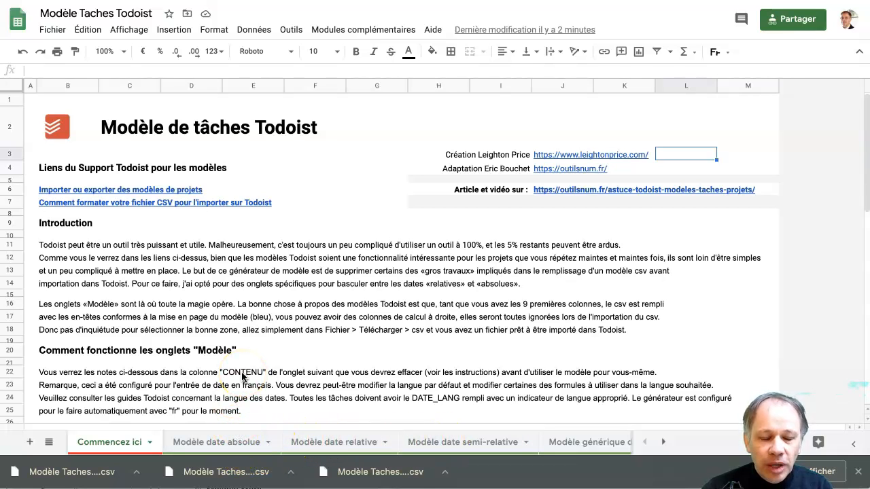
left_click(210, 444)
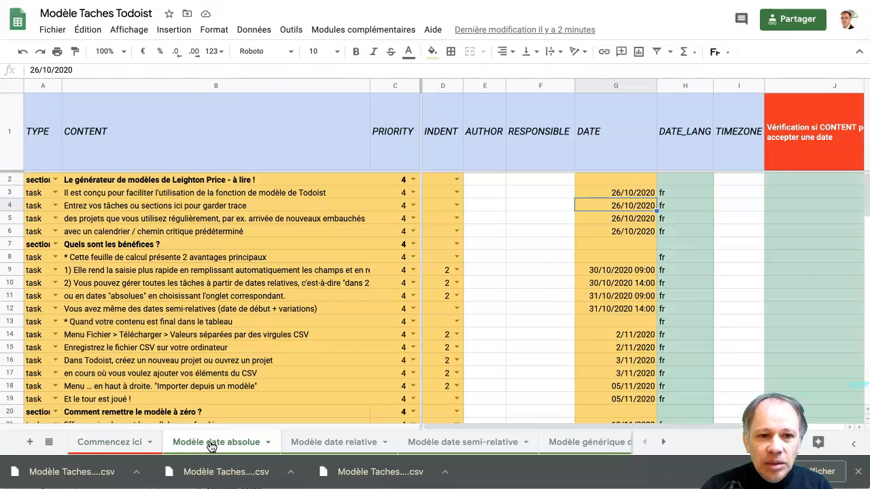
left_click(316, 443)
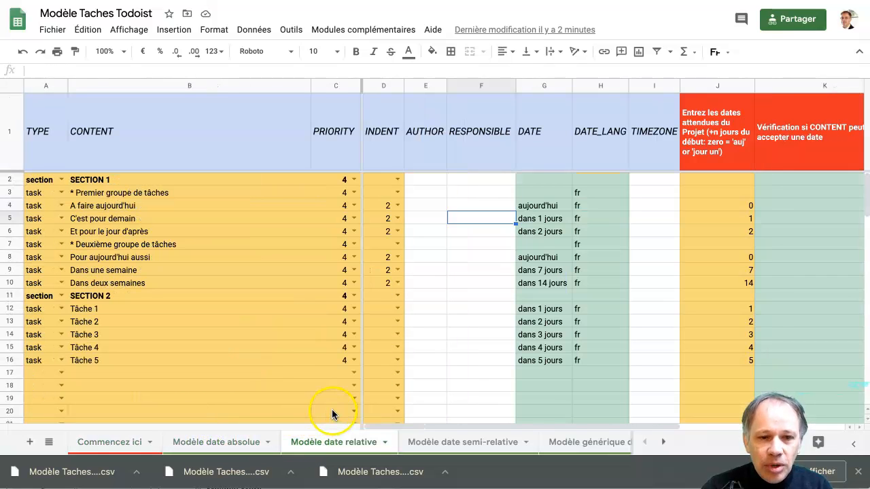
Look at the sheet options available for "Modèle date relative", and return to the "Relai articles date semi-relative" sheet
left_click(384, 443)
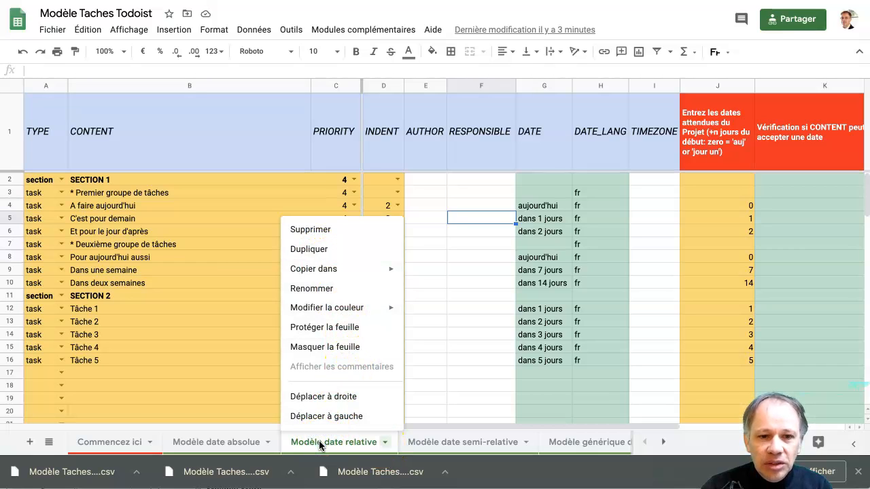
left_click(383, 442)
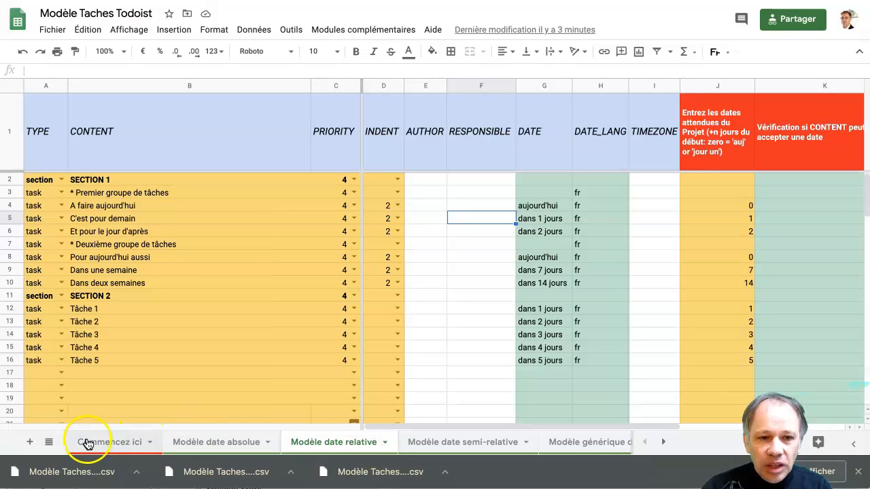
scroll(320, 444, "right", 5)
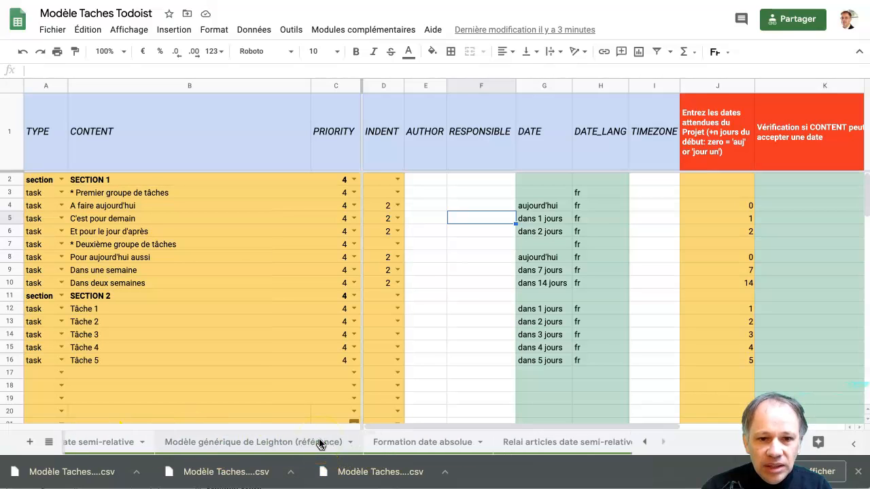
left_click(534, 442)
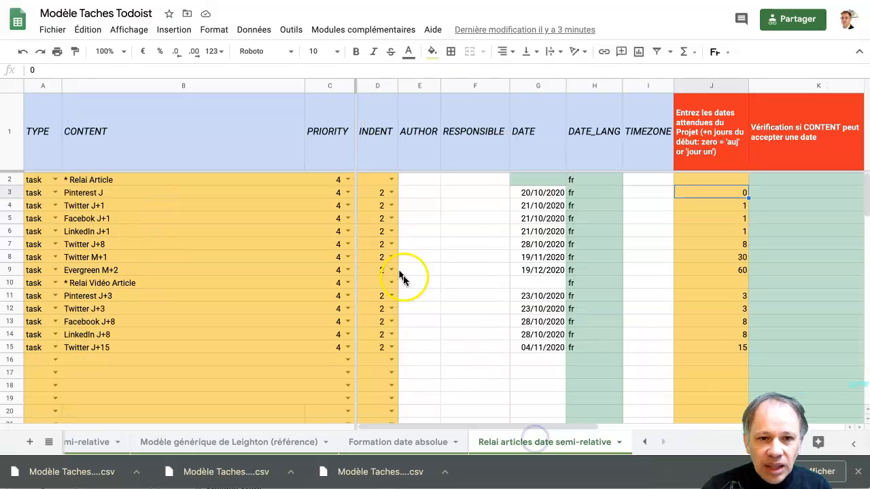